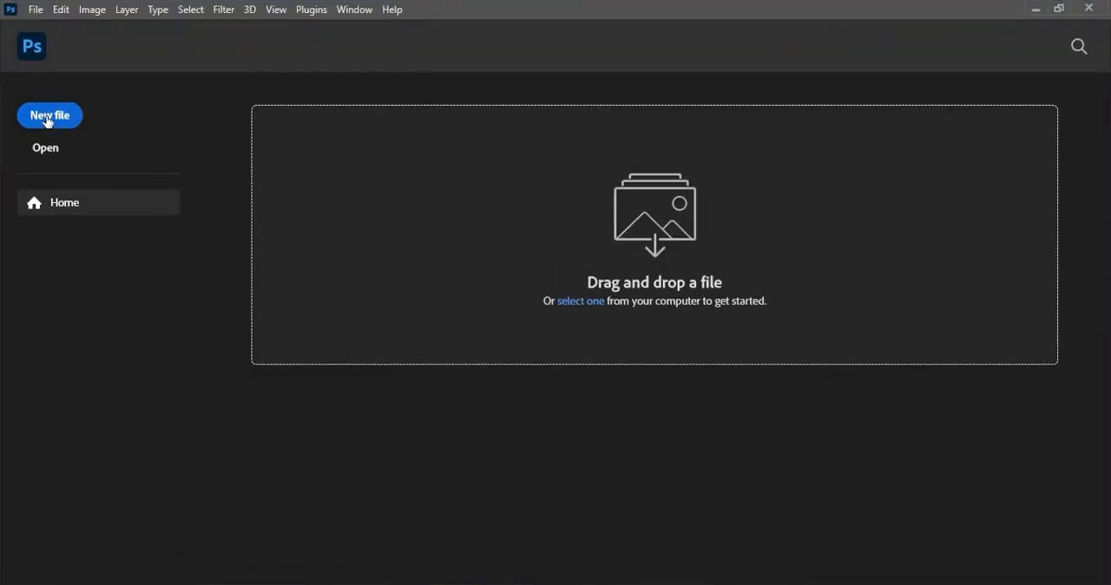
# - Create a 4 x 4 inch, 300 ppi RGB document and add a solid color fill layer in 7f3baf
pyautogui.click(47, 122)
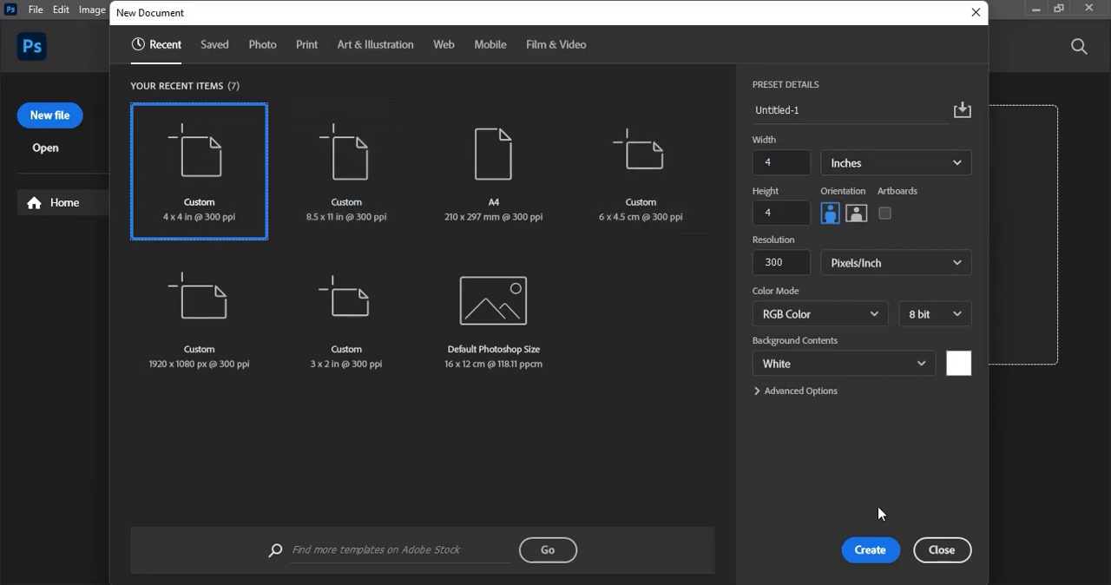
pyautogui.click(871, 549)
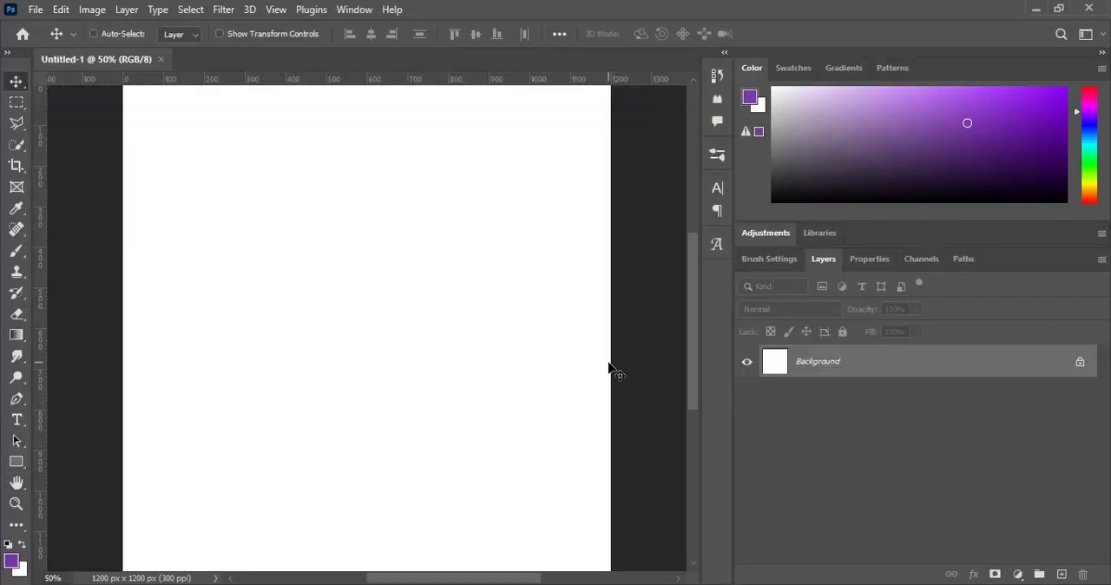
pyautogui.click(1018, 573)
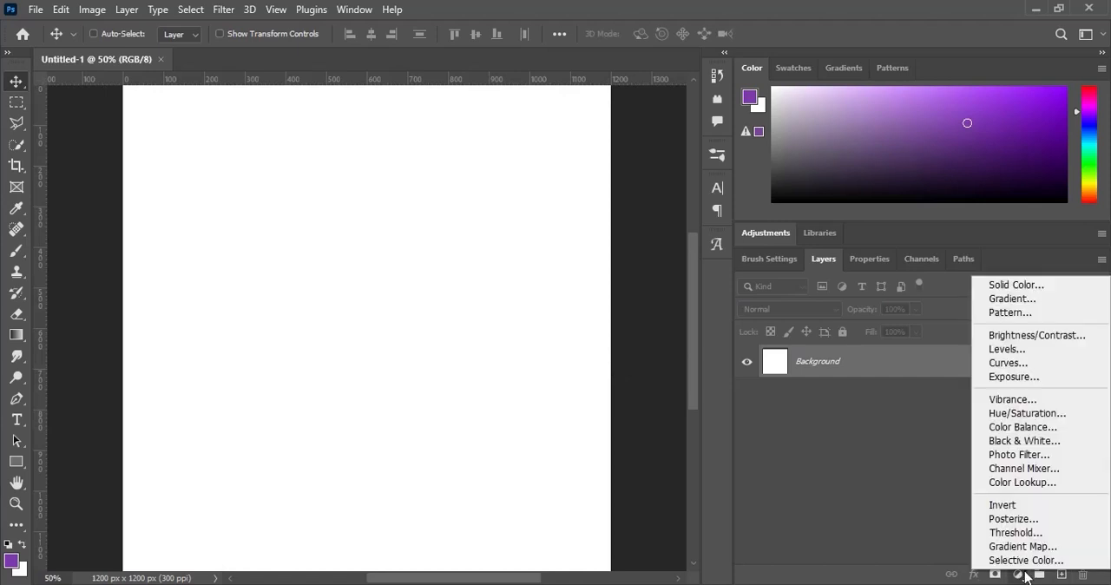
pyautogui.click(1024, 289)
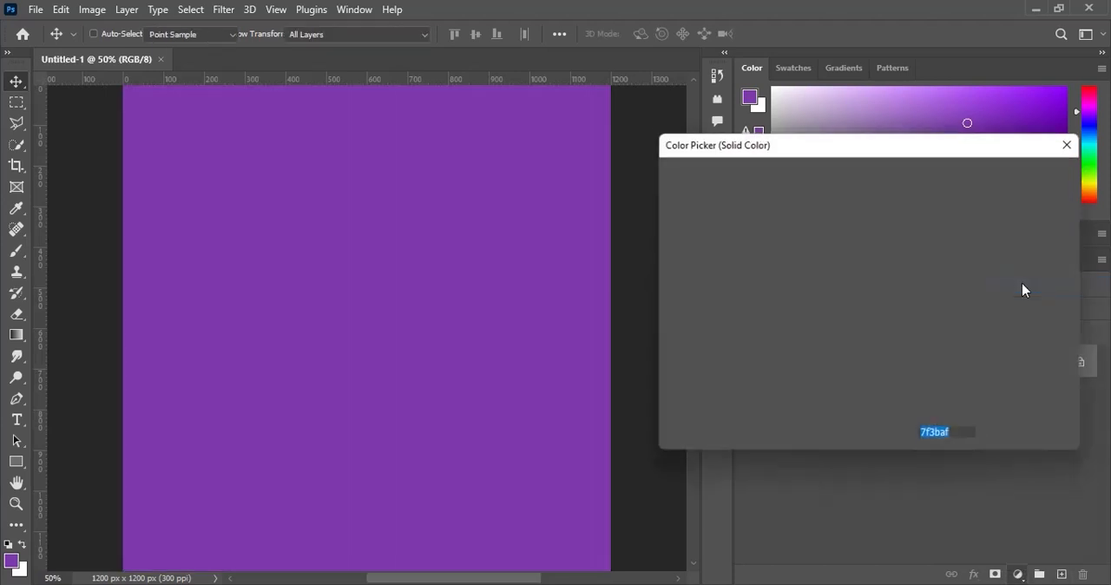
pyautogui.click(1019, 171)
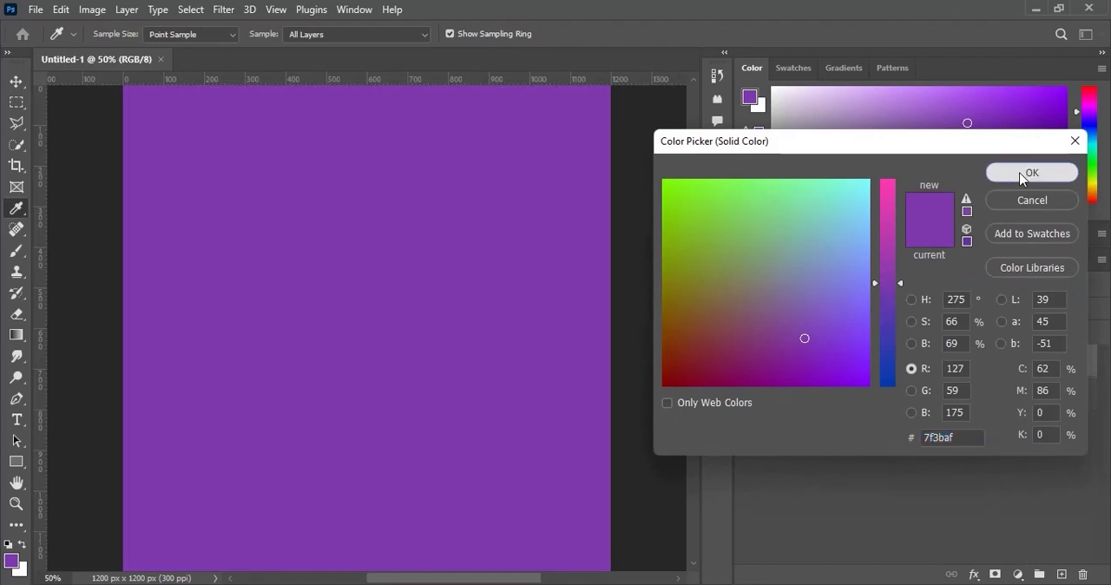
# - Place the Smart image from the 9 August New Month folder onto the canvas and set its blend mode to Multiply
pyautogui.click(634, 584)
pyautogui.click(483, 257)
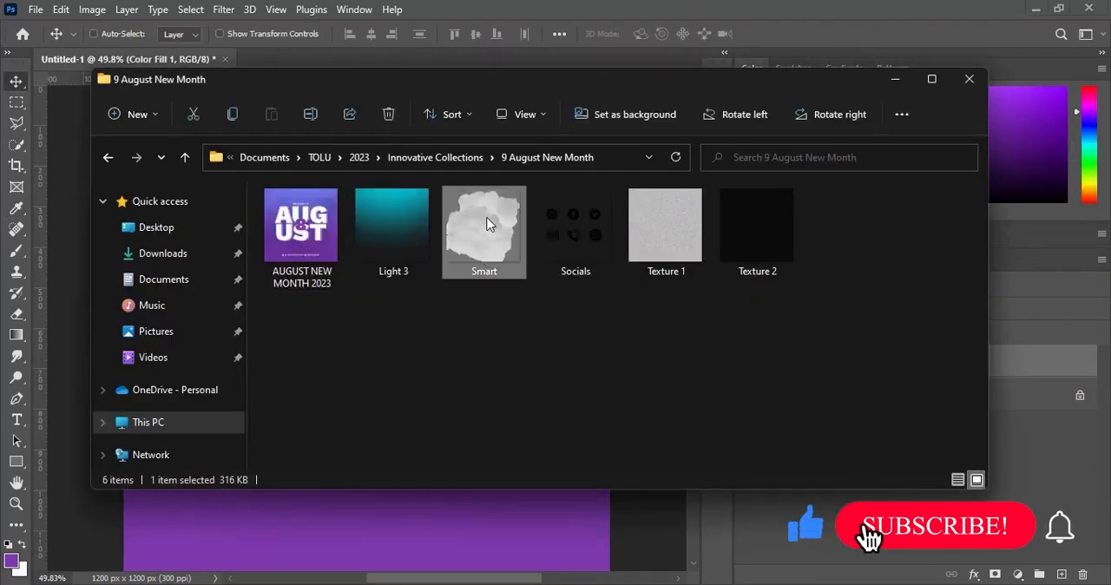
pyautogui.moveTo(483, 257); pyautogui.dragTo(415, 504)
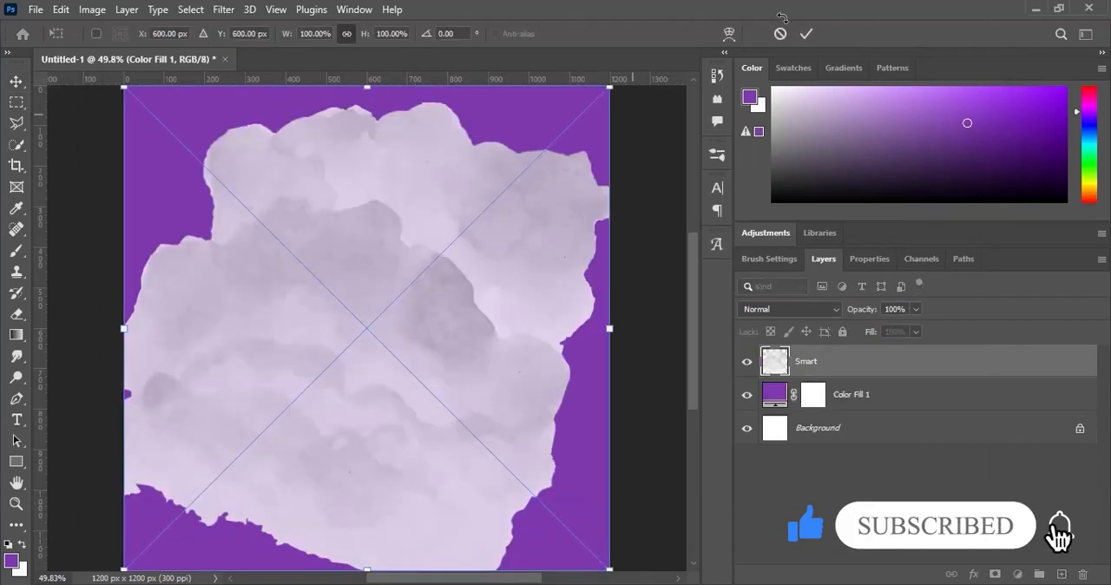
pyautogui.click(806, 33)
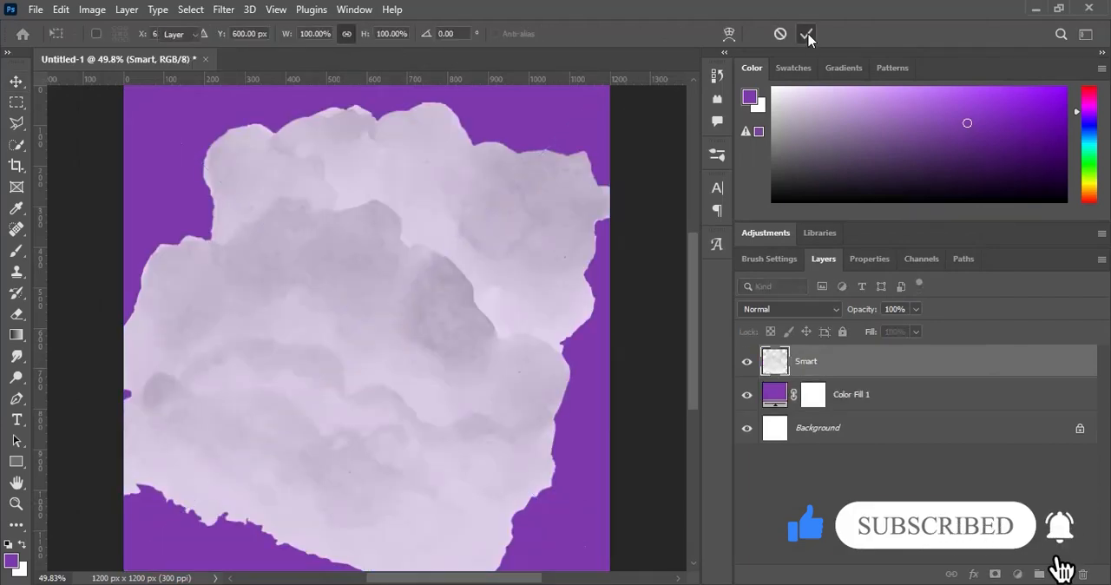
pyautogui.click(787, 310)
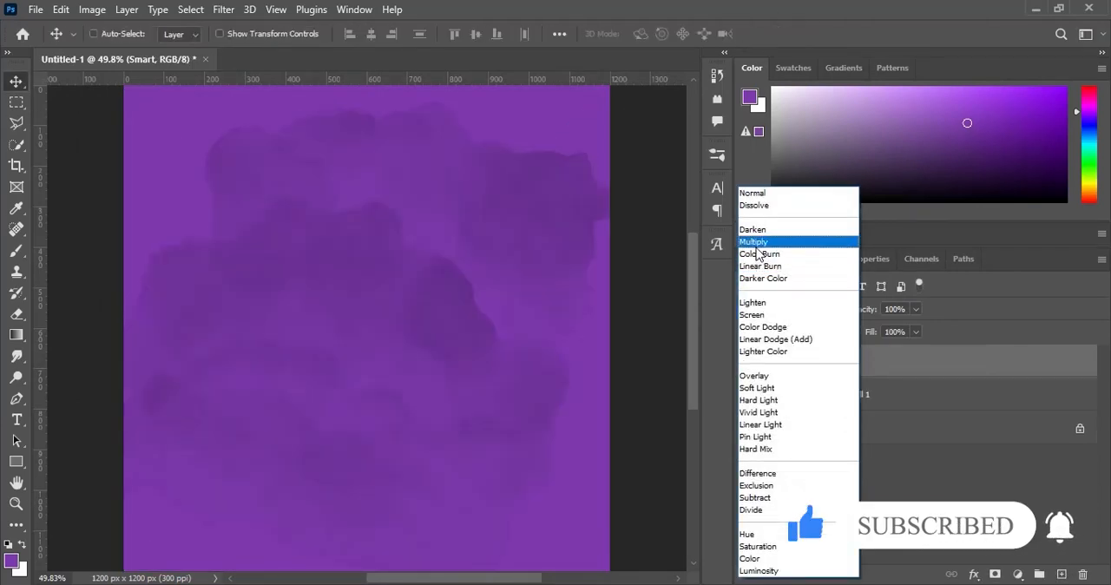
pyautogui.click(756, 243)
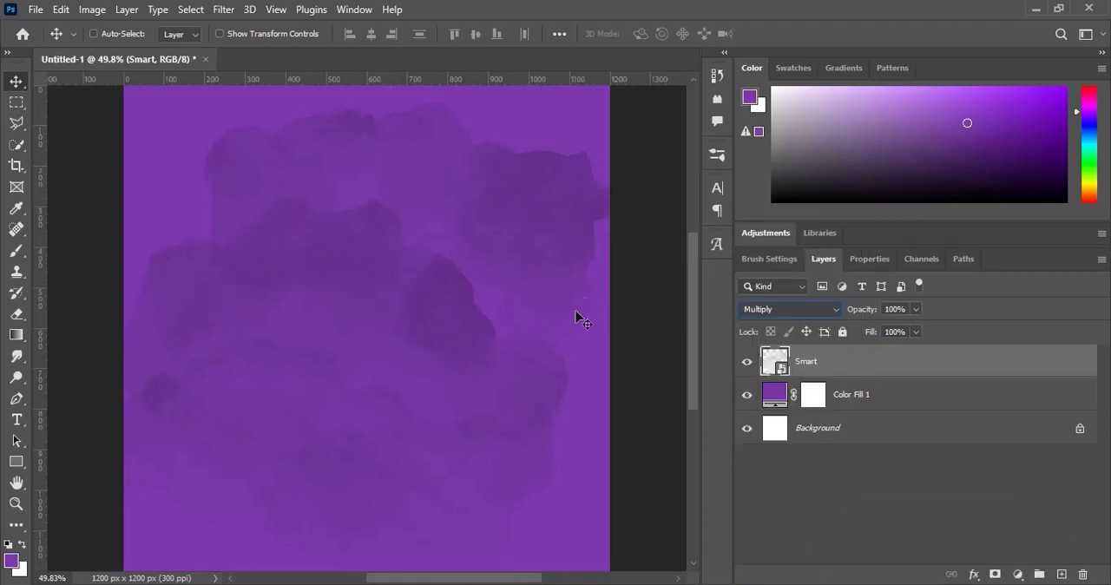
# - Scale the Smart layer down around its center to about 78%
pyautogui.hotkey('ctrl', 't')
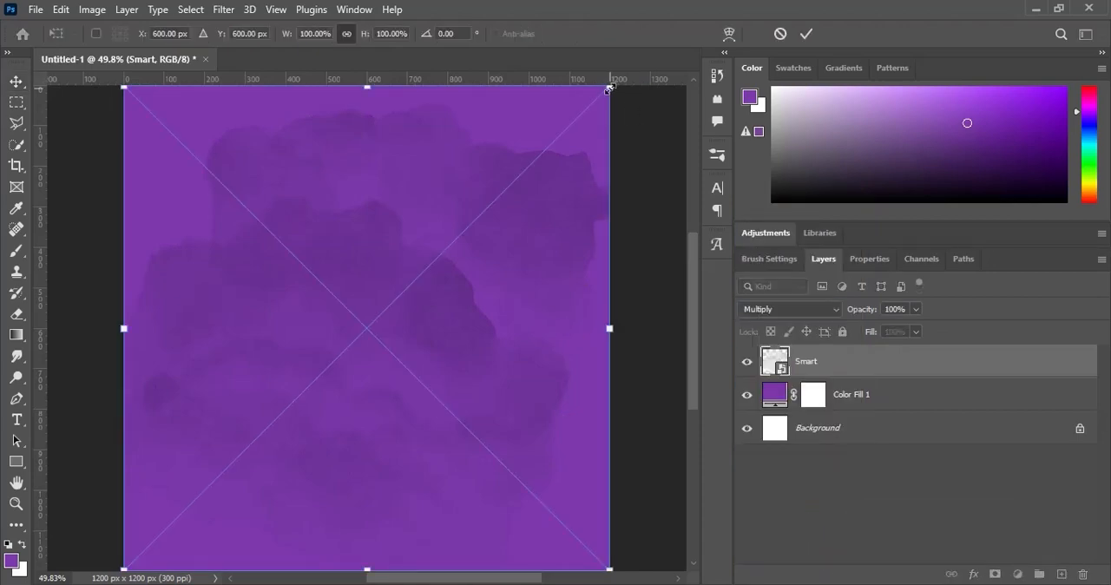
pyautogui.moveTo(610, 87); pyautogui.dragTo(568, 156)
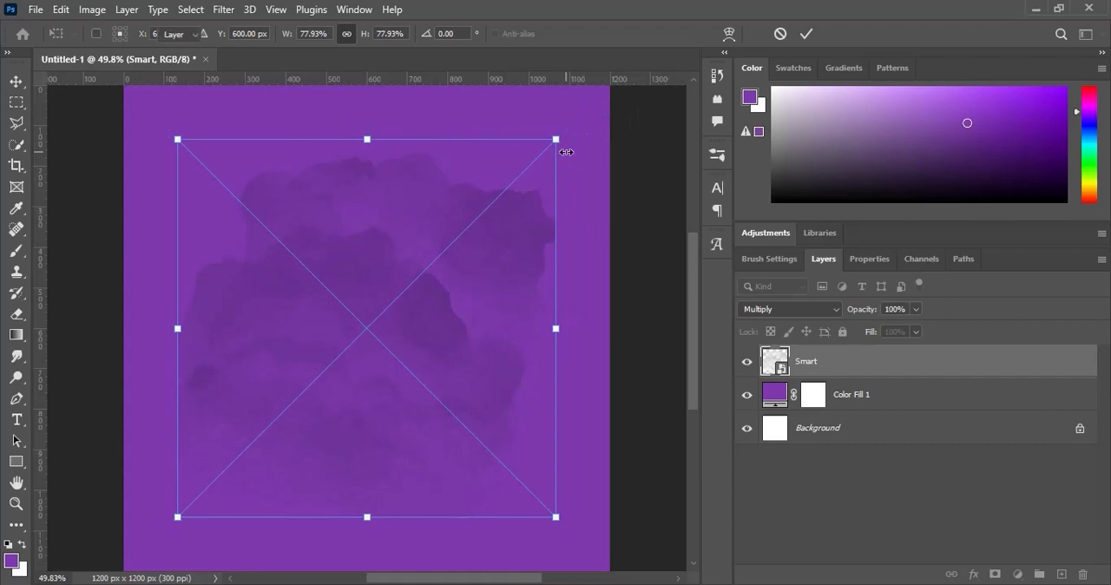
pyautogui.press('Return')
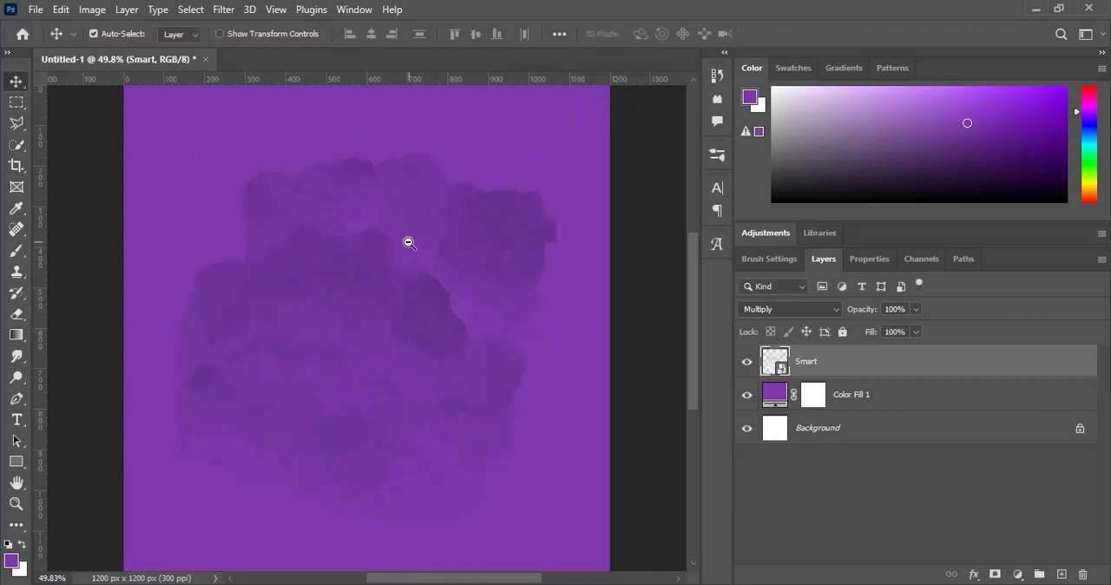
# - Place the Texture 1 image from the 9 August New Month folder over the whole canvas
pyautogui.scroll(-2, 409, 240)
pyautogui.hotkey('alt', 'Tab')
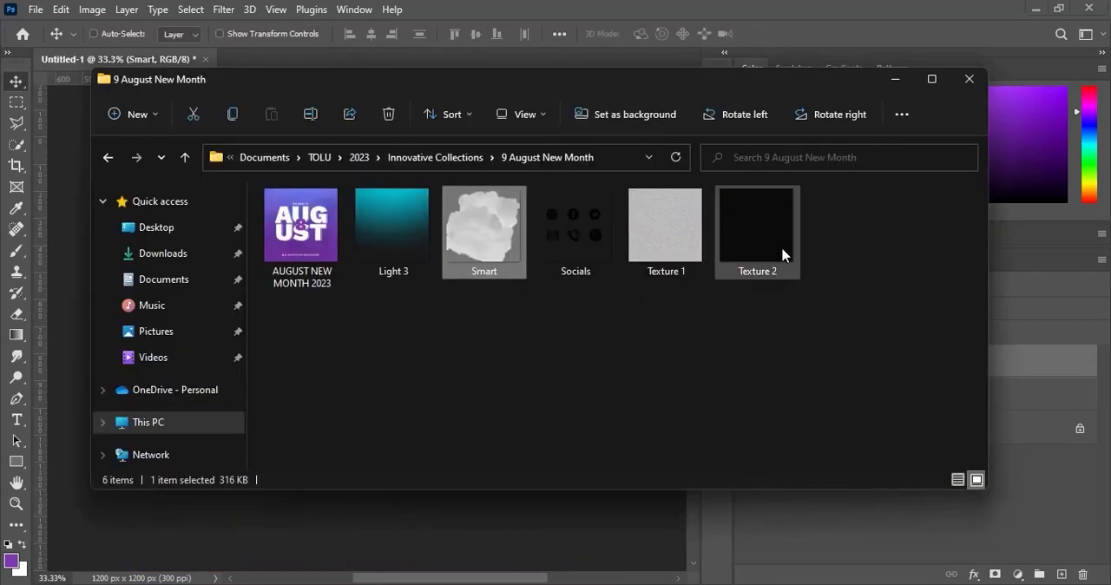
pyautogui.moveTo(689, 248); pyautogui.dragTo(553, 474)
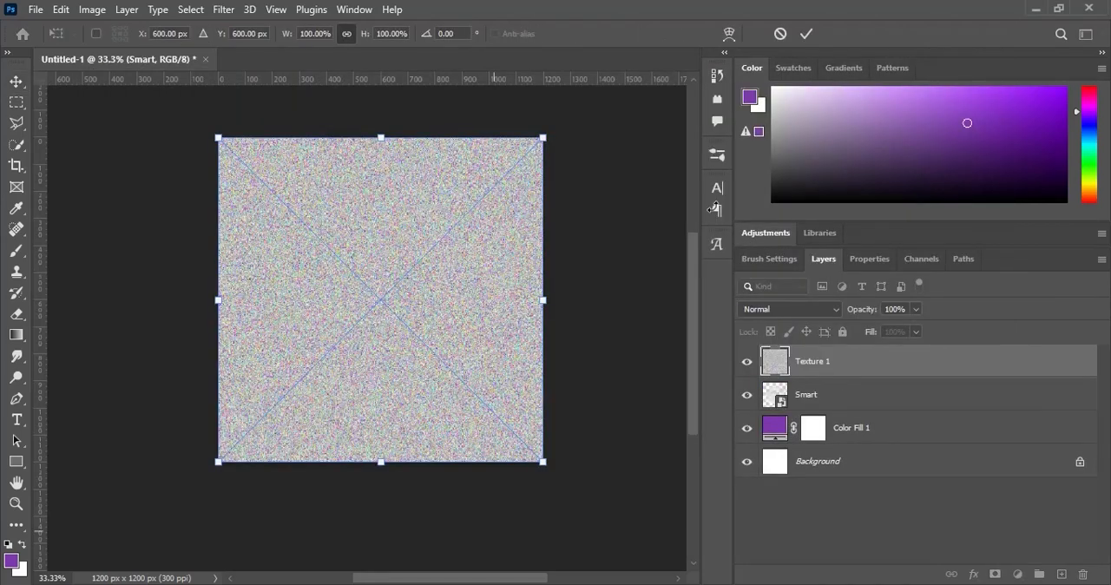
pyautogui.click(805, 35)
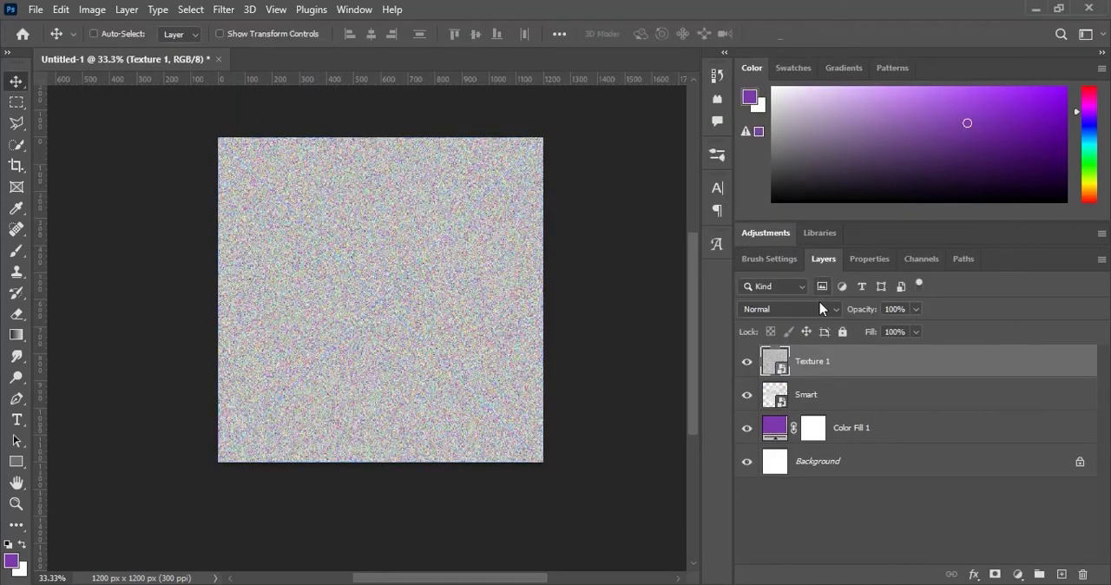
# - Set the Texture 1 layer's blend mode to Linear Burn and its fill to 25%
pyautogui.click(799, 311)
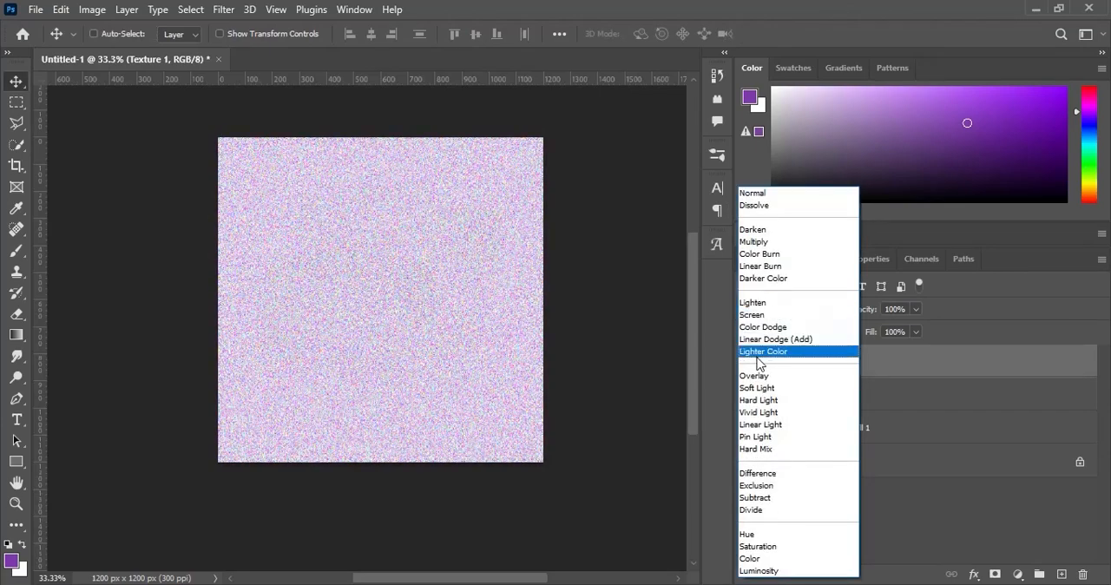
pyautogui.click(764, 266)
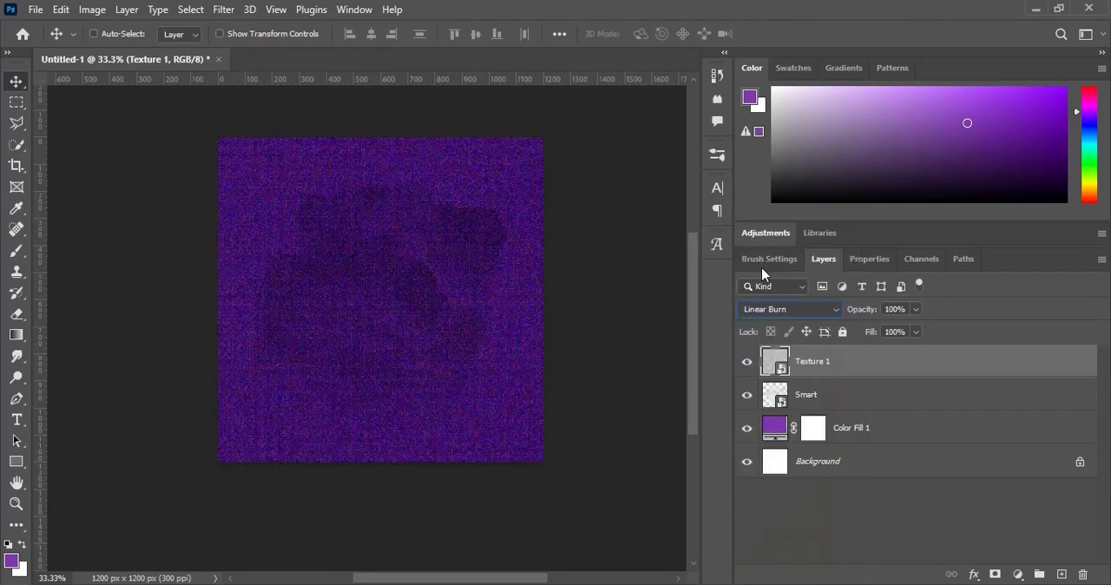
pyautogui.click(899, 330)
pyautogui.write('25')
pyautogui.press('Return')
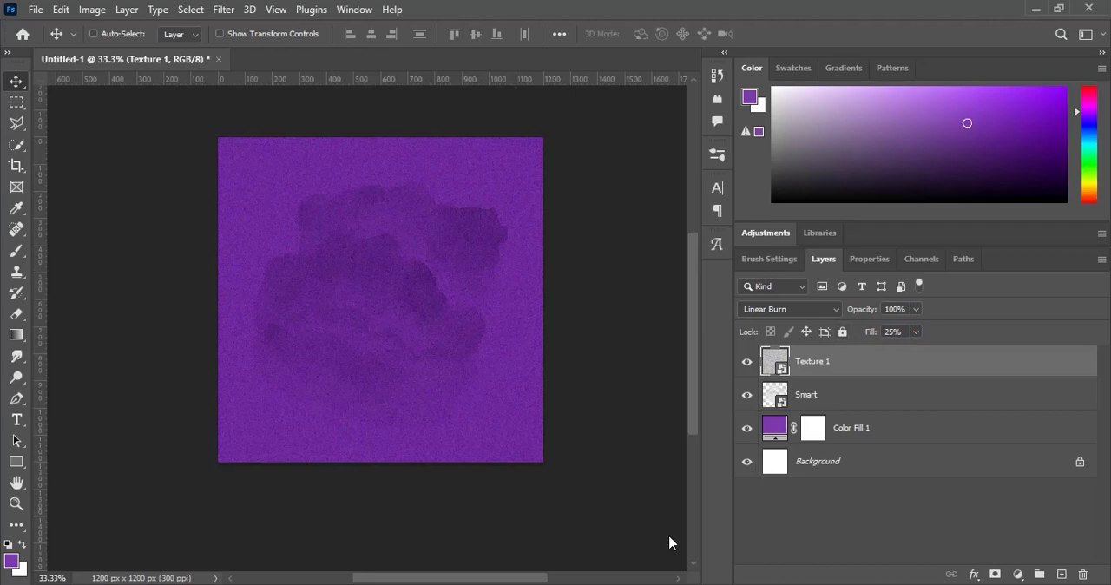
# - Place the Texture 2 image over the whole canvas and set its blend mode to Color Dodge
pyautogui.hotkey('alt', 'Tab')
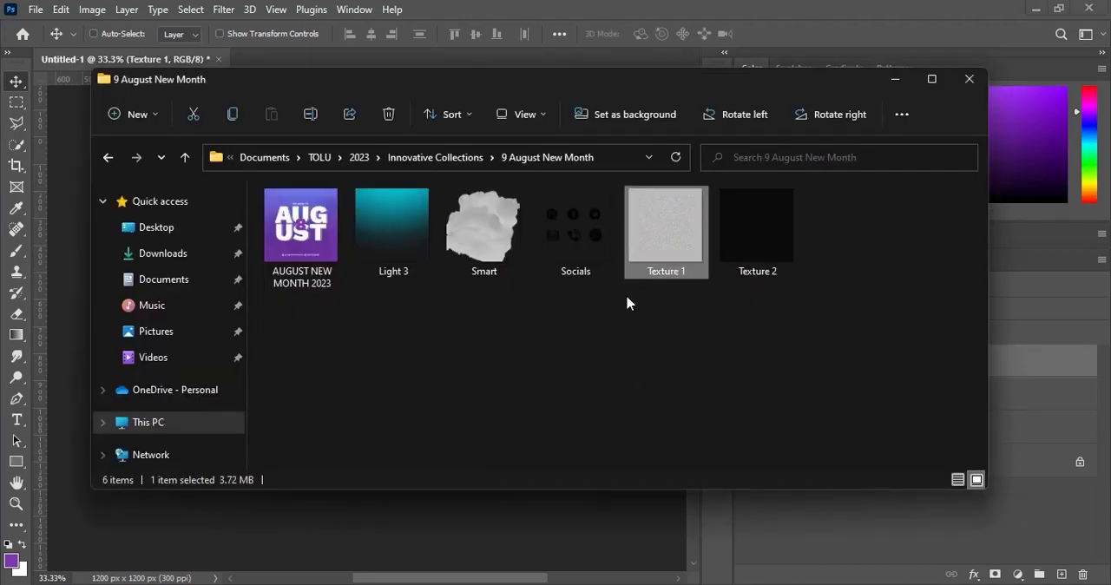
pyautogui.click(721, 241)
pyautogui.moveTo(751, 241); pyautogui.dragTo(501, 539)
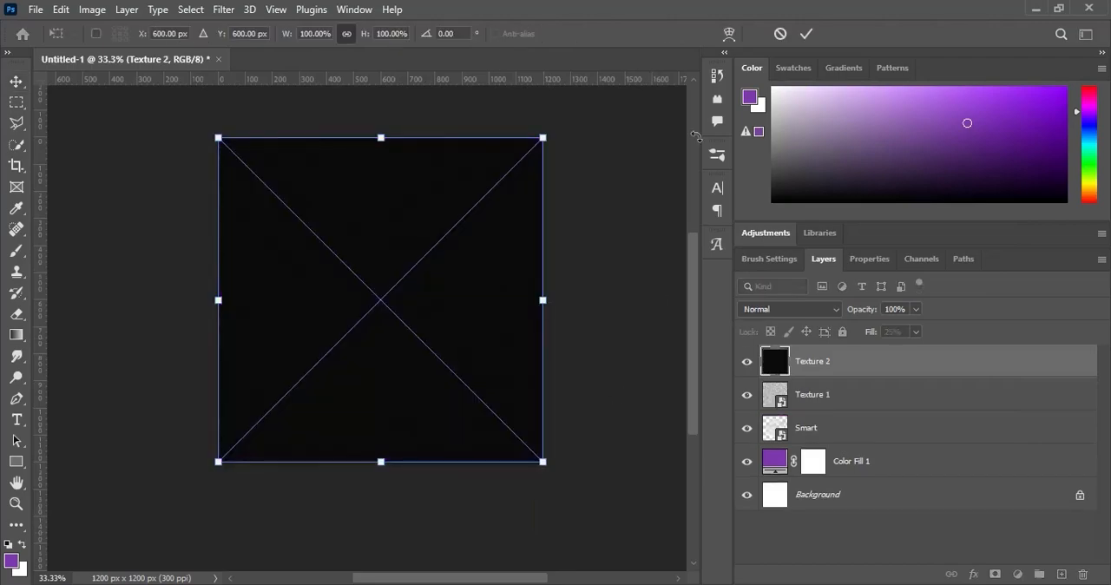
pyautogui.click(806, 33)
pyautogui.click(805, 309)
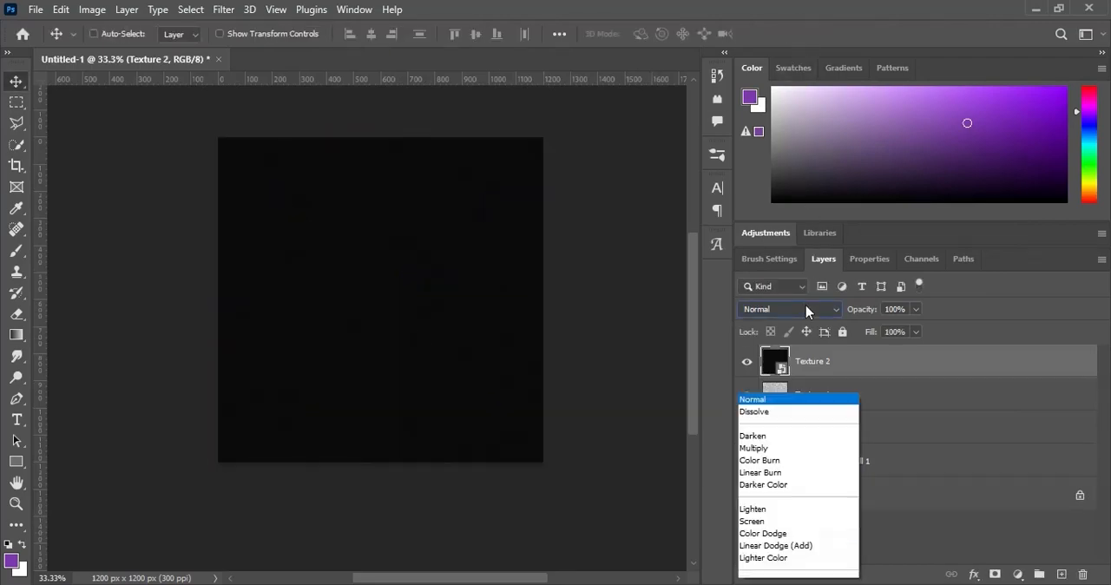
pyautogui.click(775, 328)
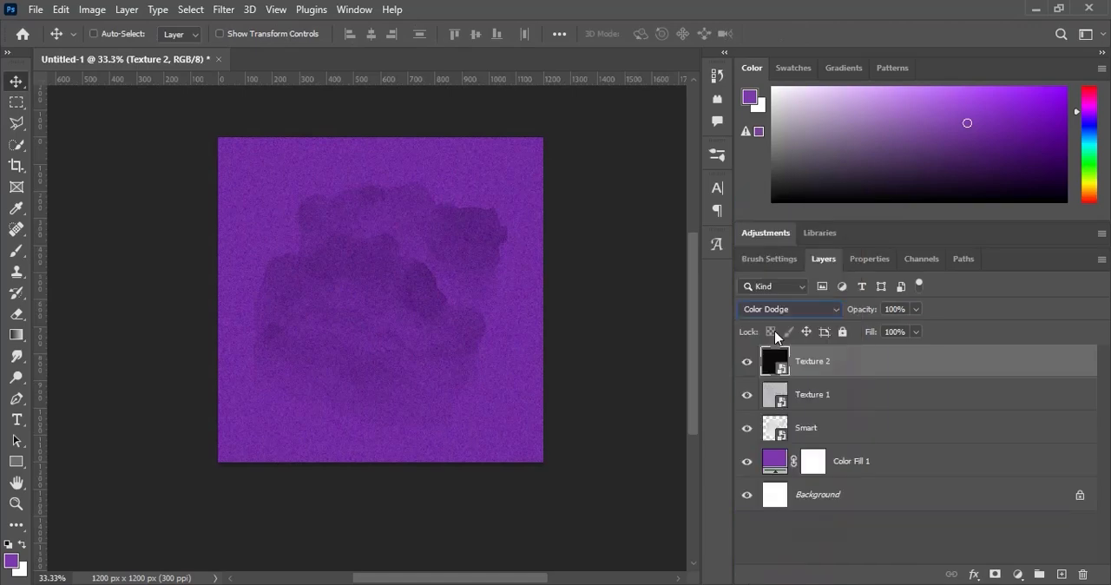
# - Place the Light 3 image from the 9 August New Month folder over the whole canvas
pyautogui.hotkey('alt', 'Tab')
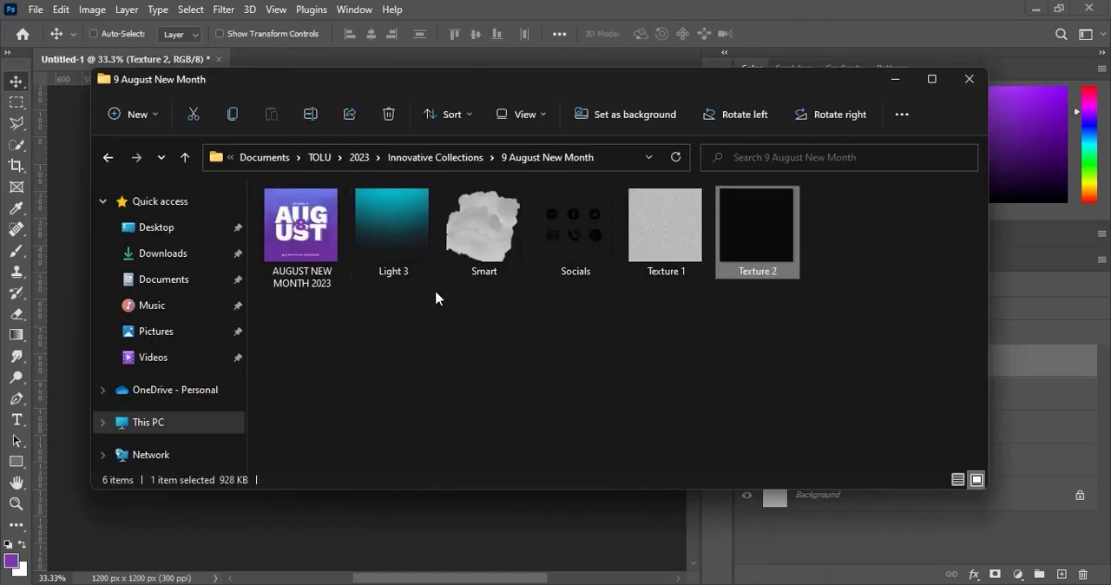
pyautogui.click(423, 257)
pyautogui.moveTo(391, 228); pyautogui.dragTo(446, 531)
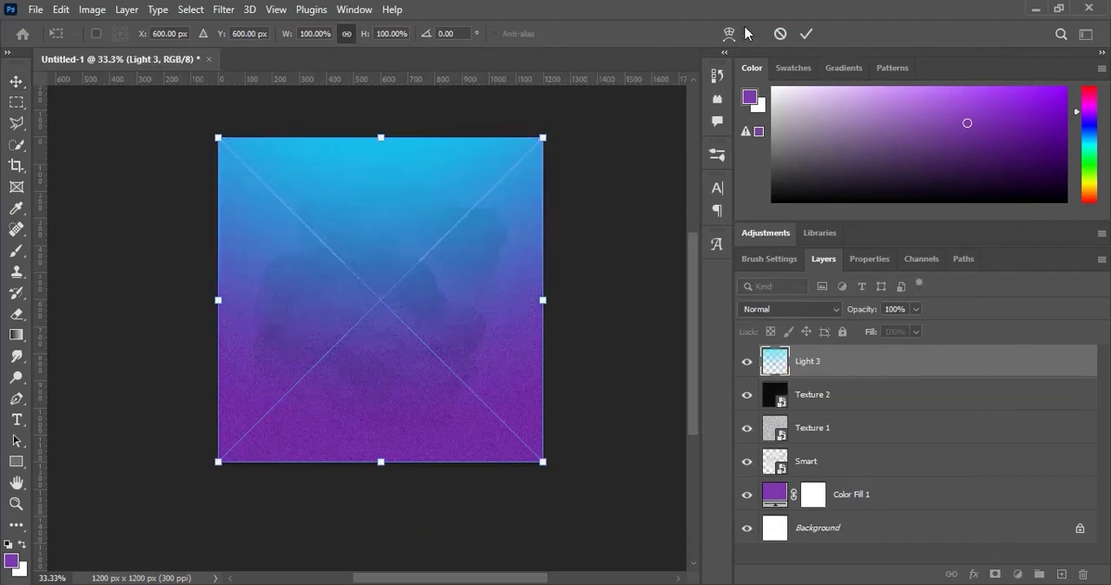
pyautogui.click(806, 34)
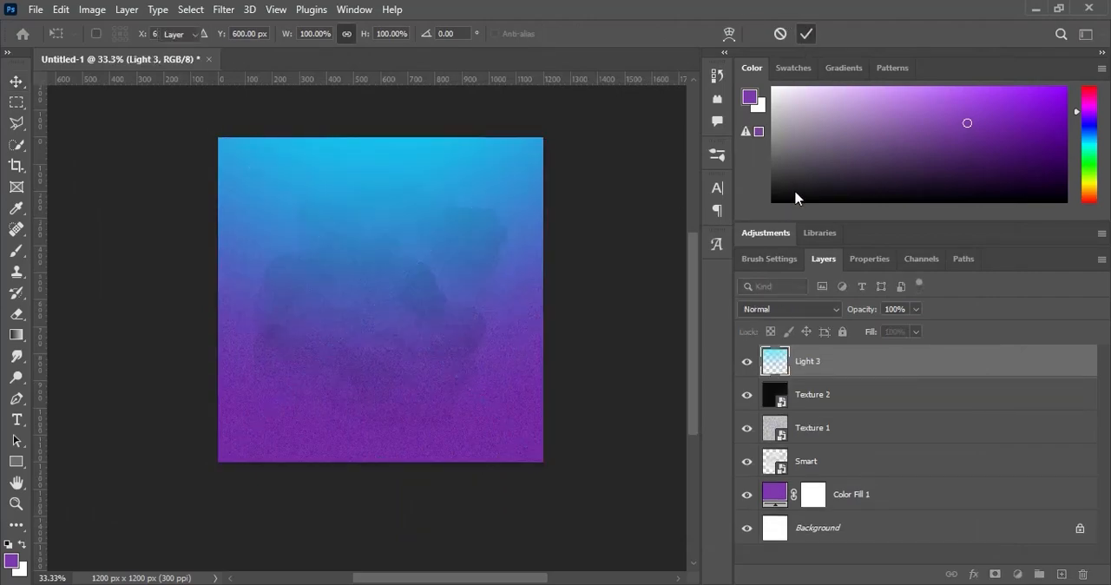
# - Set the Light 3 layer's blend mode to Linear Dodge (Add) and its fill to 45%
pyautogui.click(817, 308)
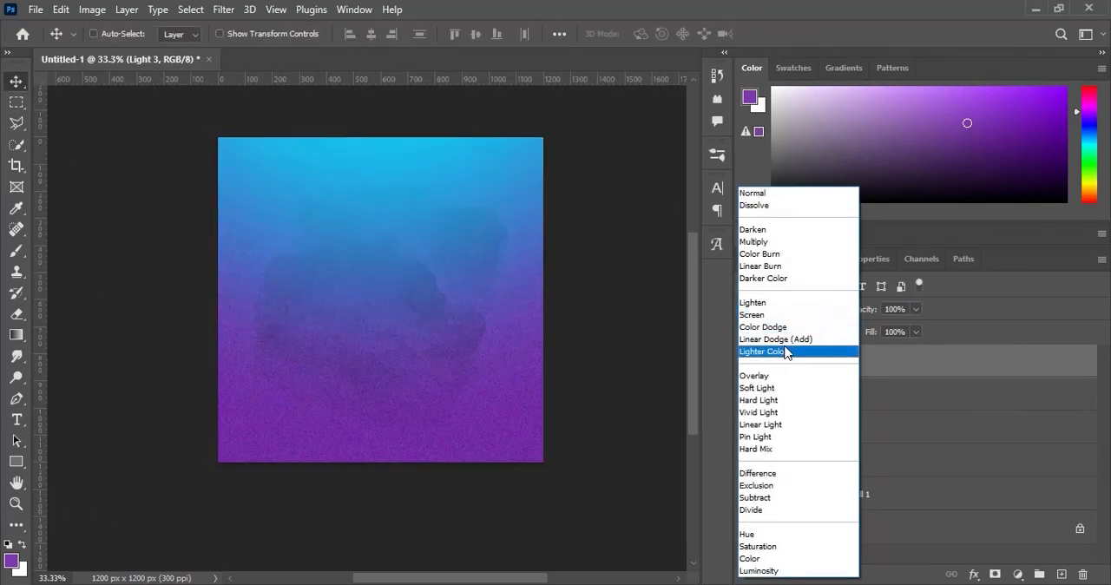
pyautogui.click(786, 340)
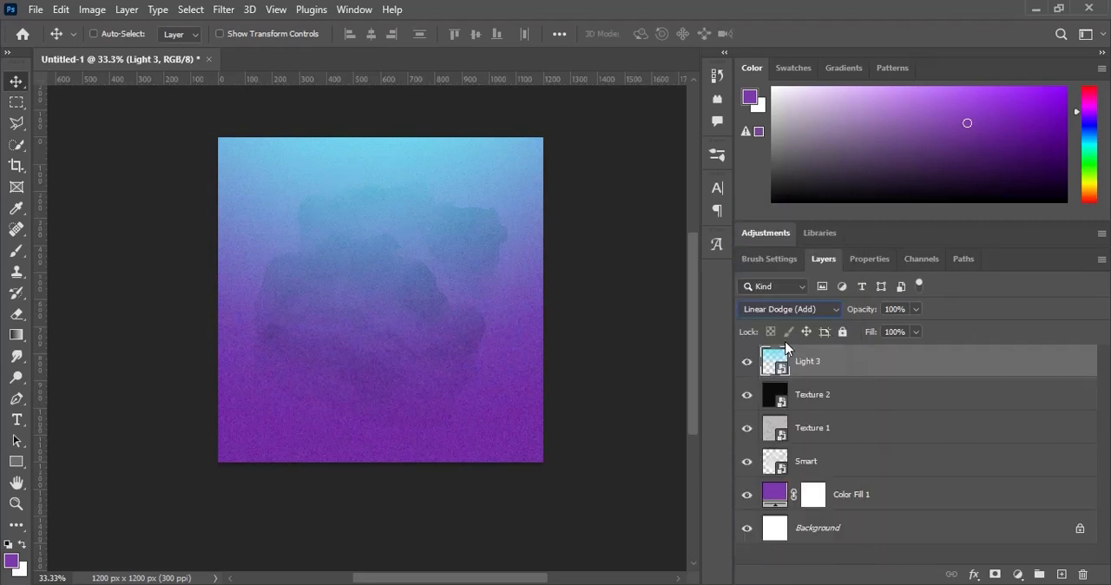
pyautogui.click(900, 332)
pyautogui.write('4')
pyautogui.press('Return')
# - Start a text line in the upper middle of the canvas, colored ffffff and center-aligned
pyautogui.scroll(2, 523, 216)
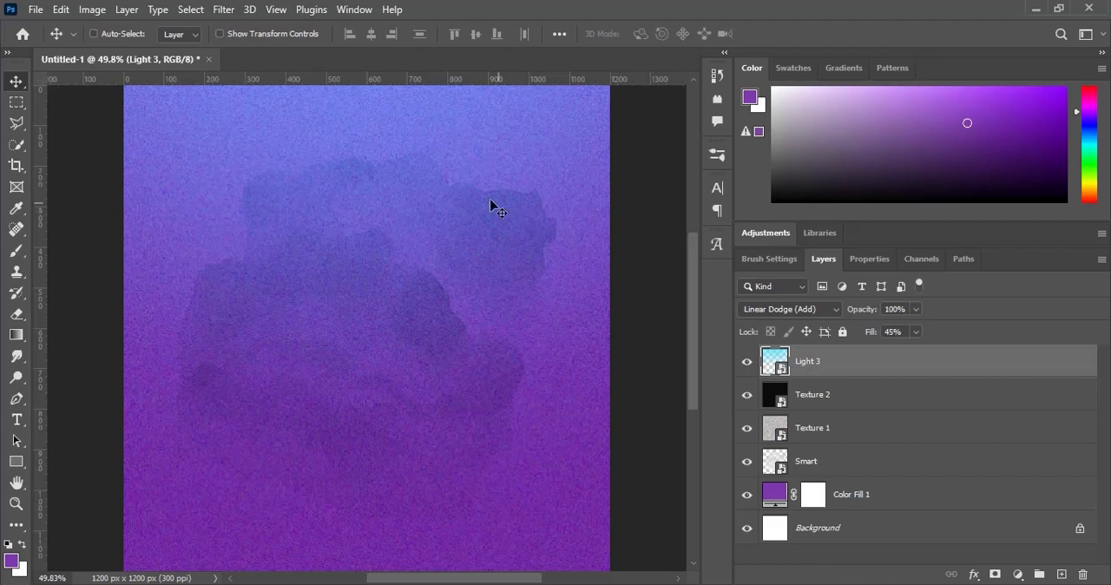
pyautogui.click(23, 419)
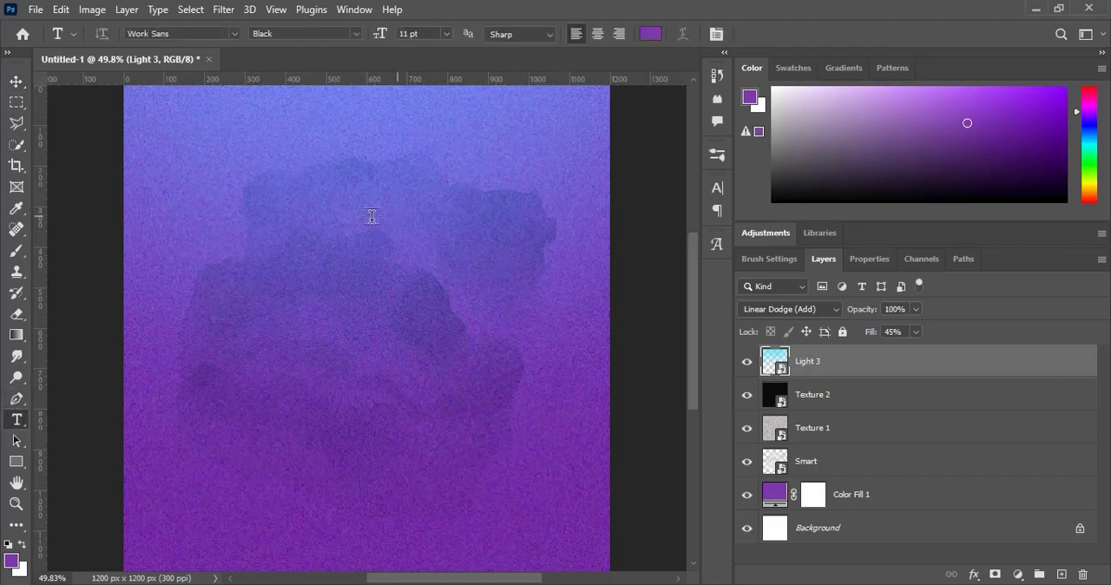
pyautogui.click(307, 247)
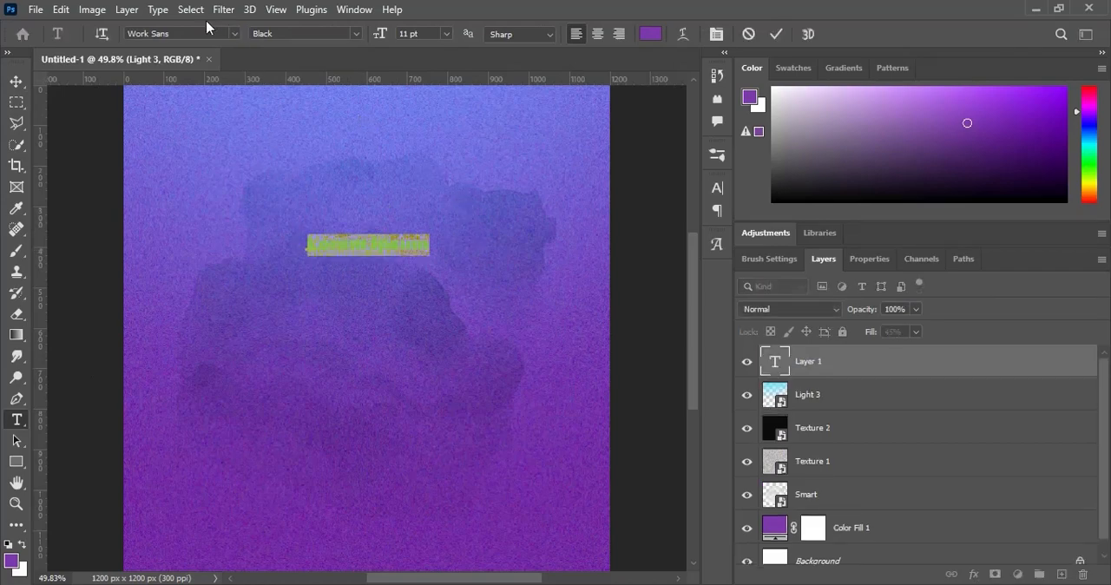
pyautogui.click(650, 34)
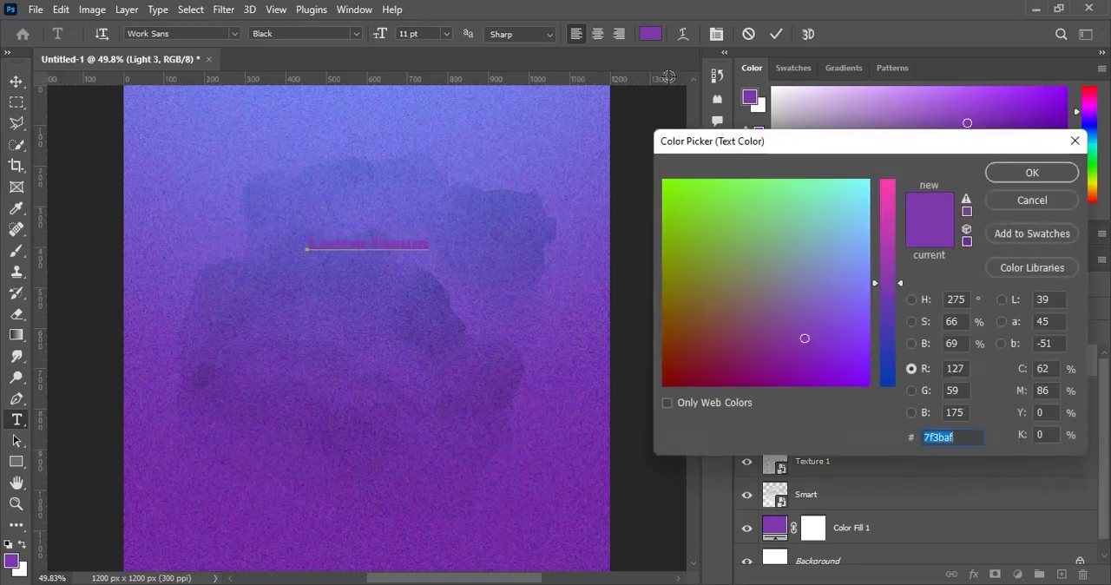
pyautogui.write('ffffff')
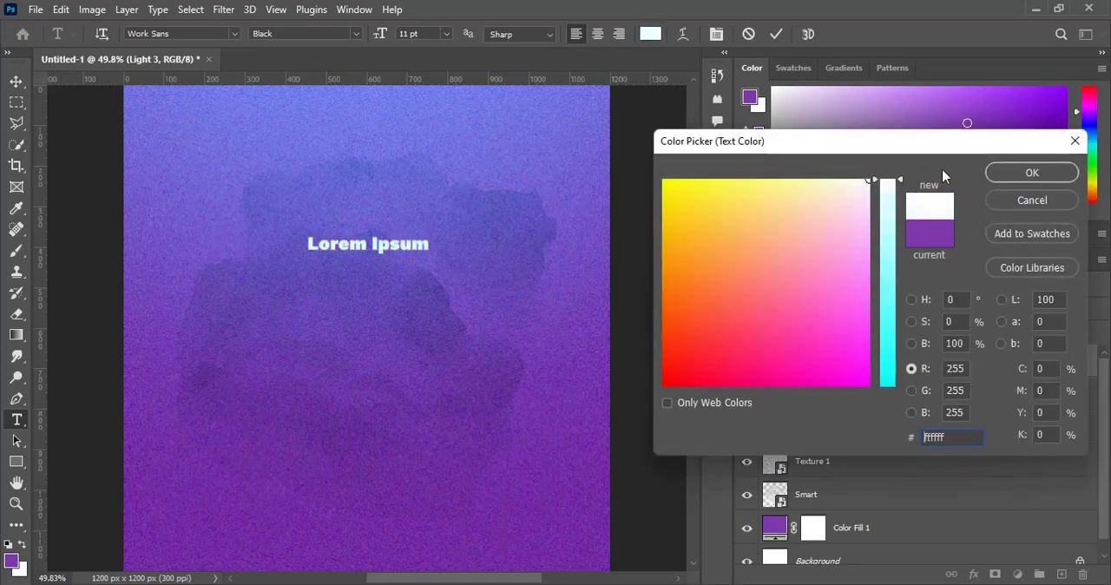
pyautogui.click(1042, 175)
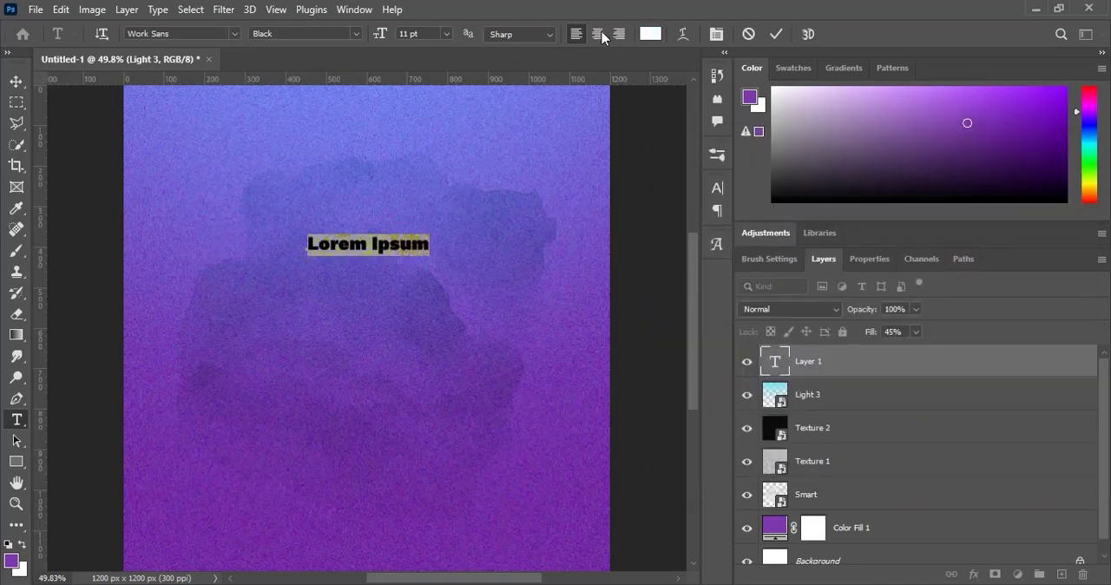
pyautogui.click(599, 34)
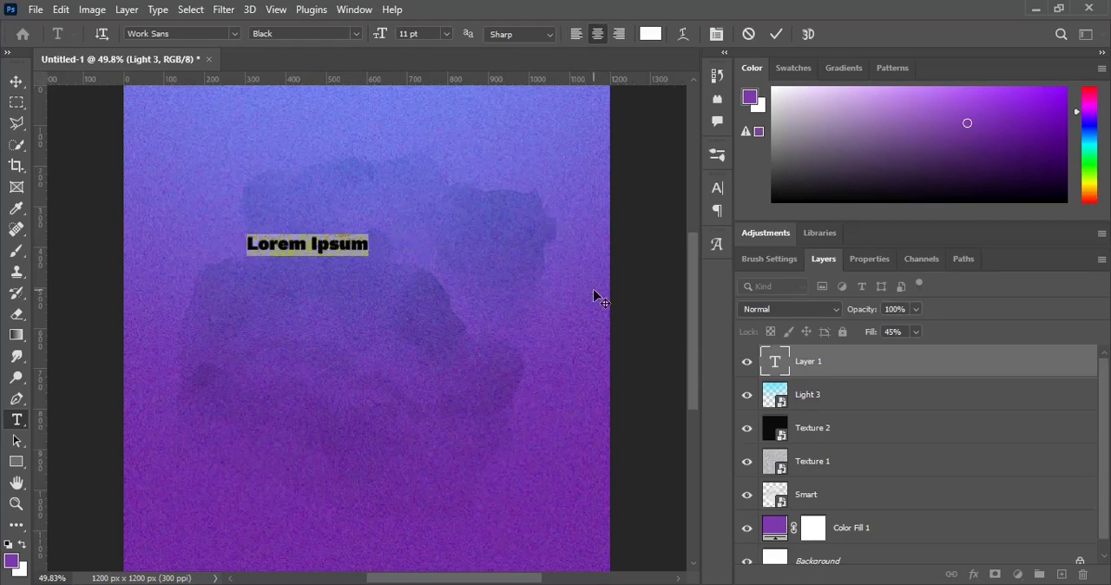
# - Enter the centered text AUG and UST on two lines
pyautogui.write('AUG ')
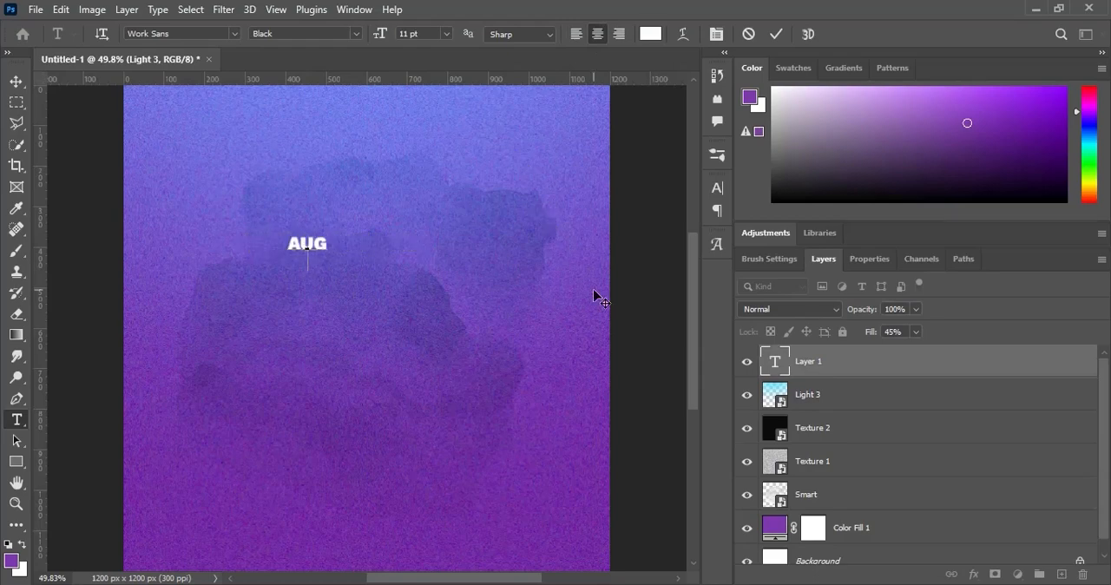
pyautogui.write('UST')
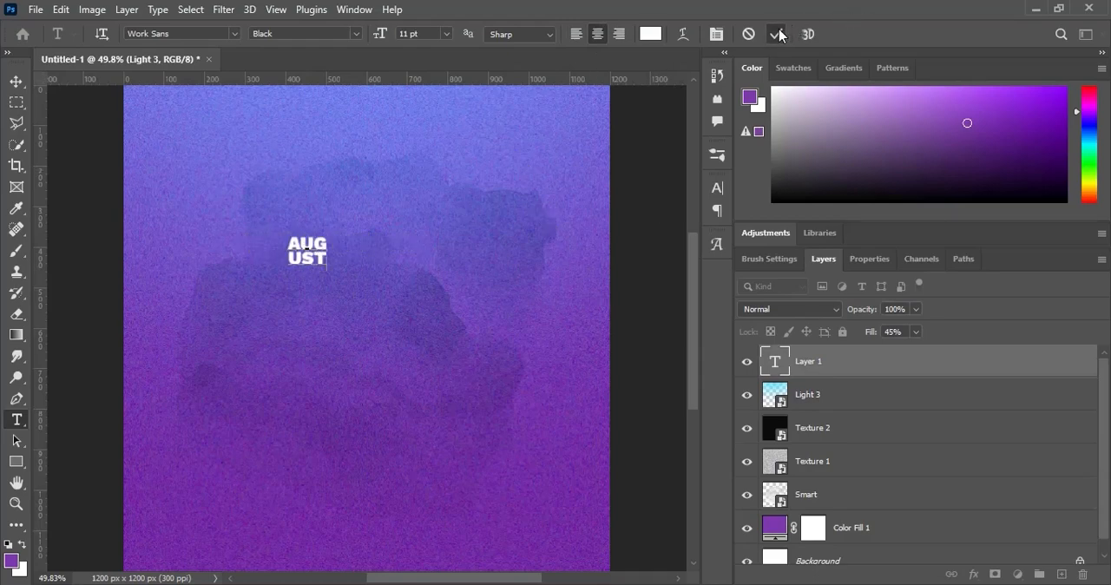
pyautogui.click(778, 34)
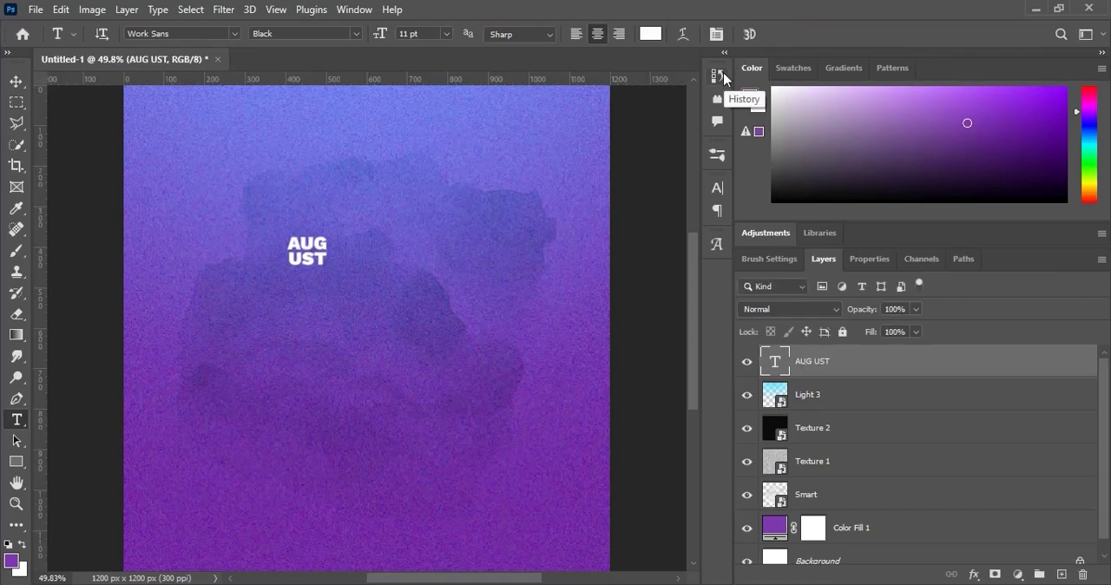
# - Enlarge the AUG UST text proportionally from its center to about 906%
pyautogui.hotkey('ctrl', 't')
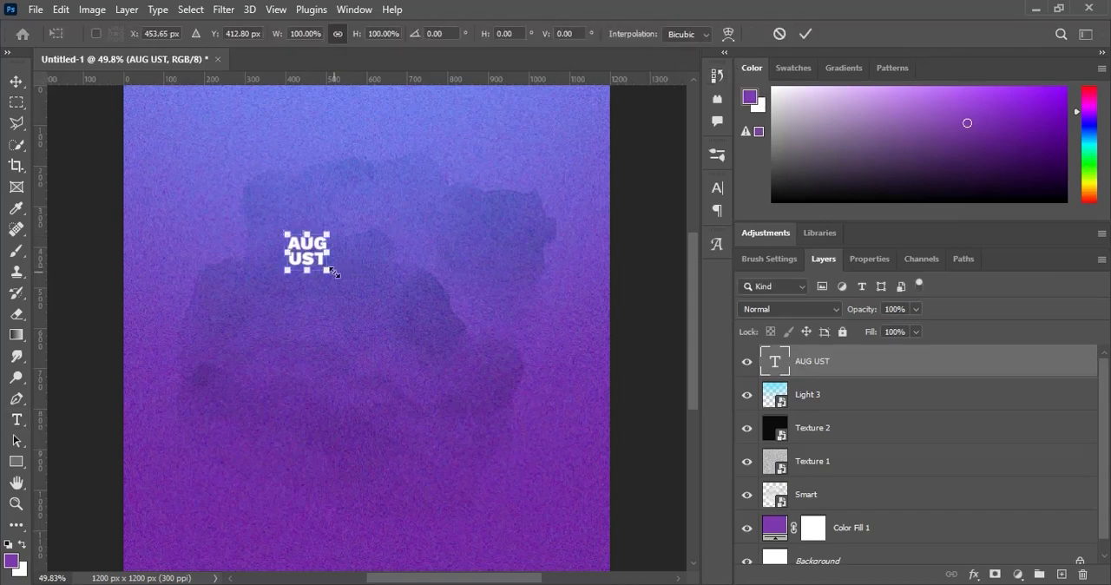
pyautogui.moveTo(334, 272); pyautogui.dragTo(531, 375)
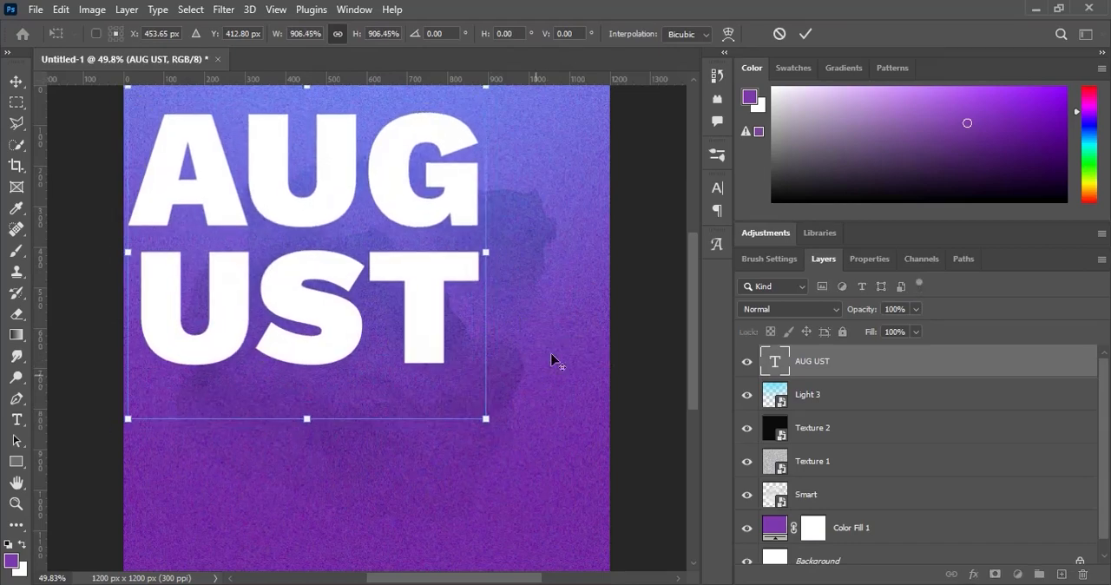
pyautogui.click(802, 33)
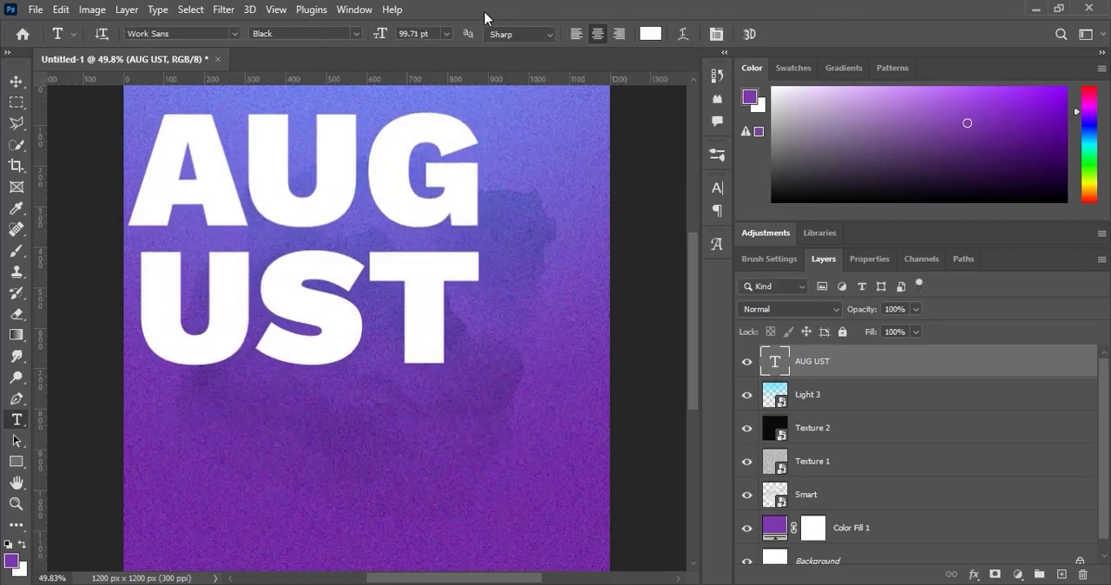
# - Center the AUG UST text horizontally and vertically on the whole canvas, then clear the selection
pyautogui.press('v')
pyautogui.hotkey('ctrl', 'a')
pyautogui.click(372, 35)
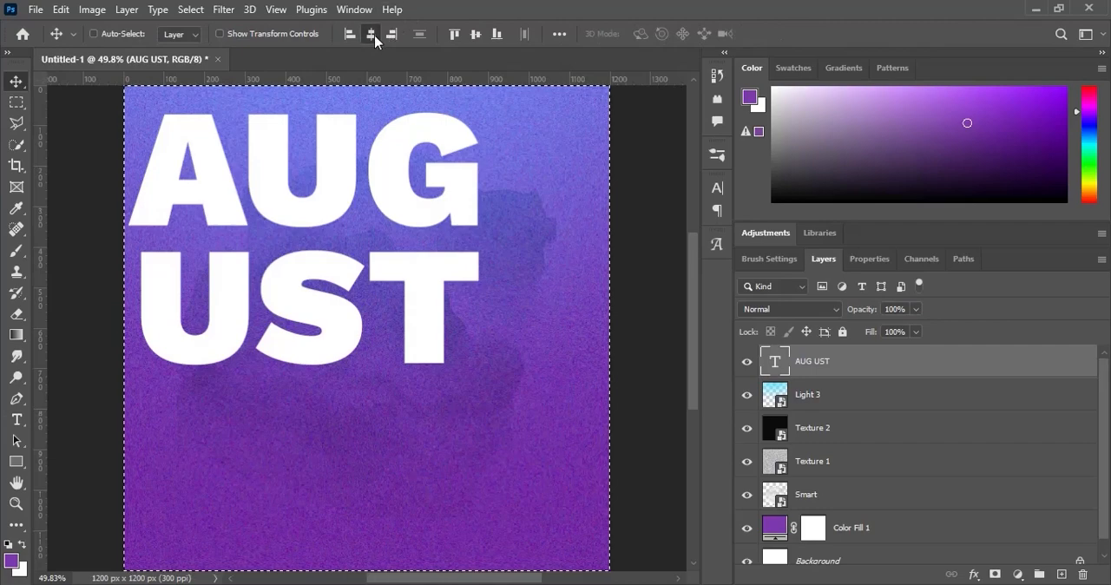
pyautogui.click(475, 35)
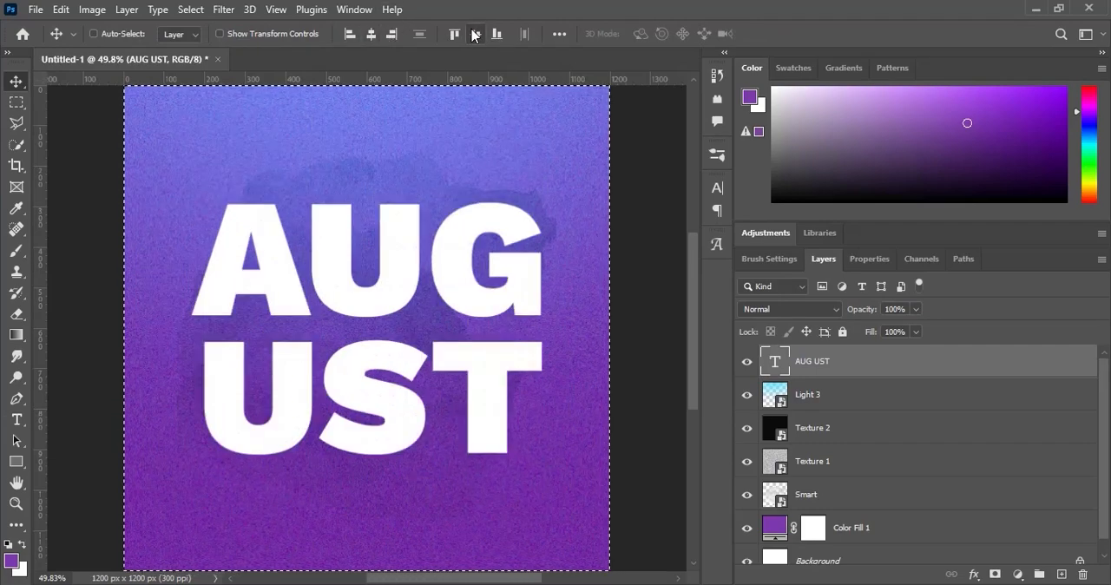
pyautogui.hotkey('ctrl', 'd')
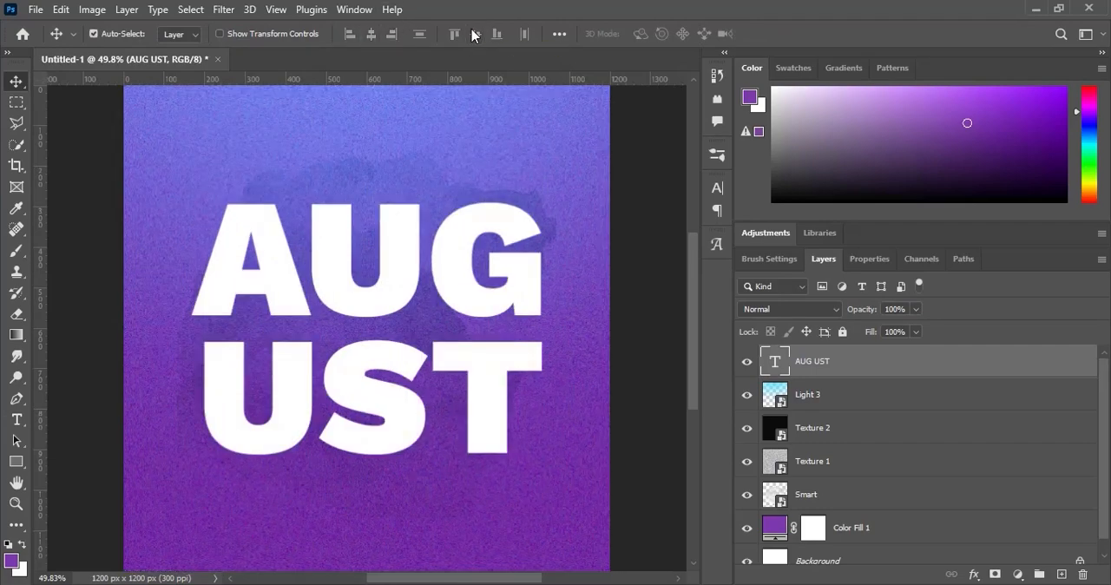
# - Scale the centered AUG UST text up proportionally to 104%
pyautogui.hotkey('ctrl', 't')
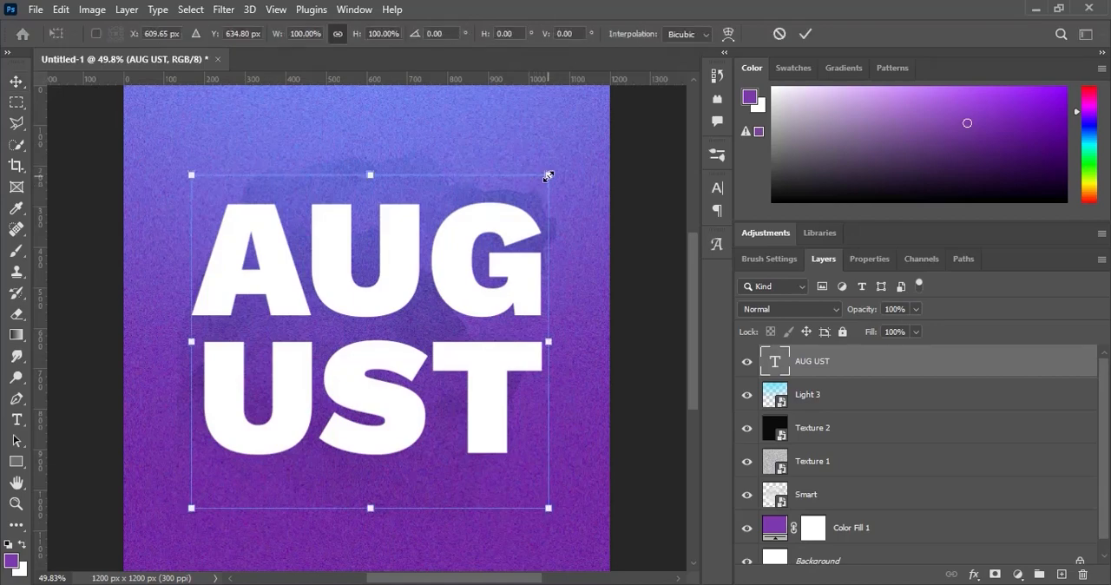
pyautogui.moveTo(549, 176); pyautogui.dragTo(555, 169)
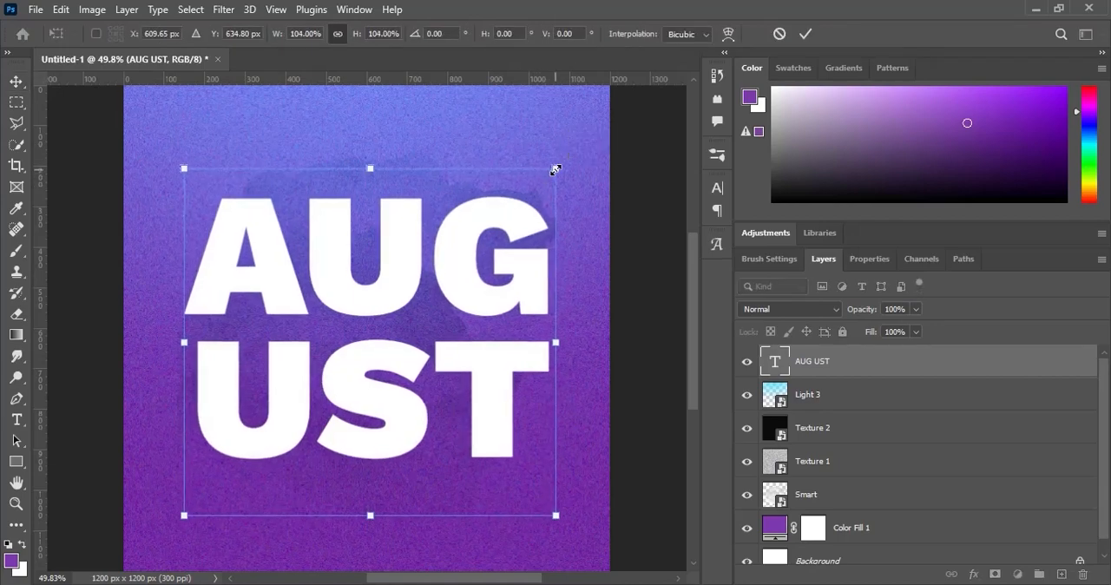
pyautogui.press('Return')
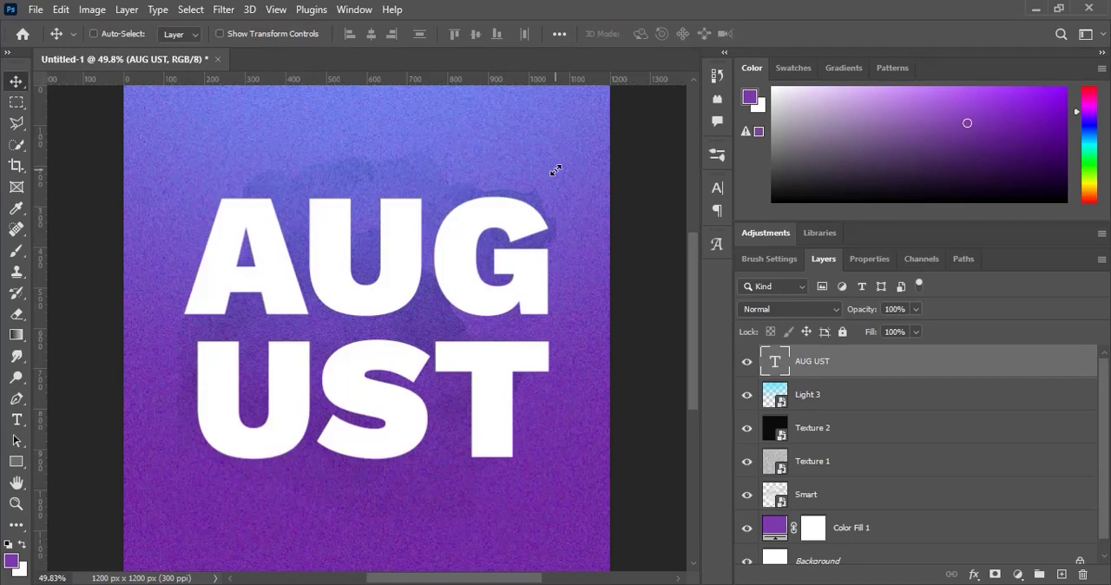
# - Duplicate the AUG UST text layer and set the copy's fill to 2%
pyautogui.hotkey('ctrl', 'j')
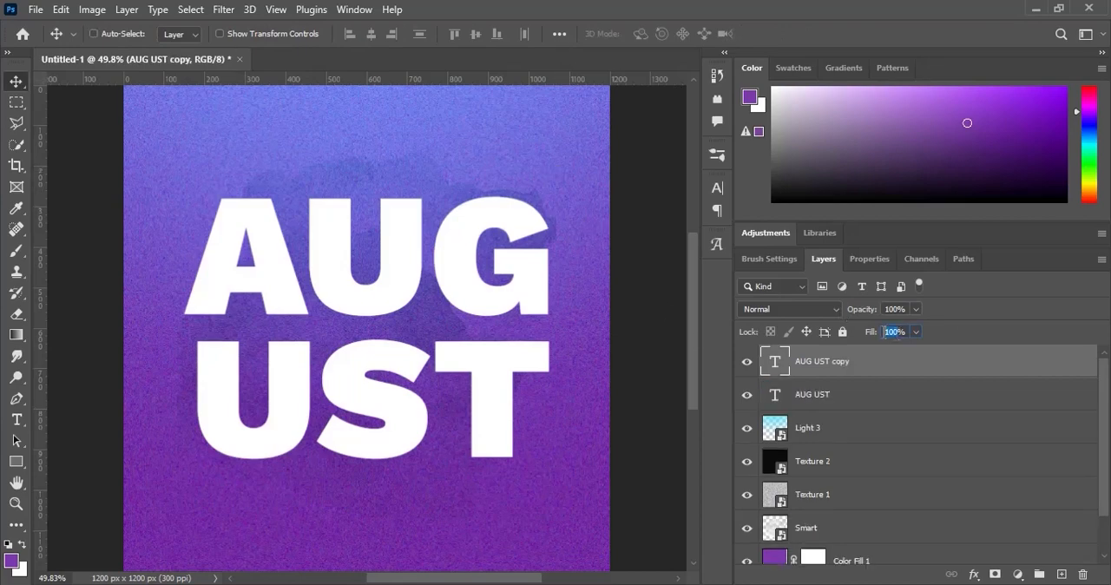
pyautogui.write('2')
pyautogui.press('Return')
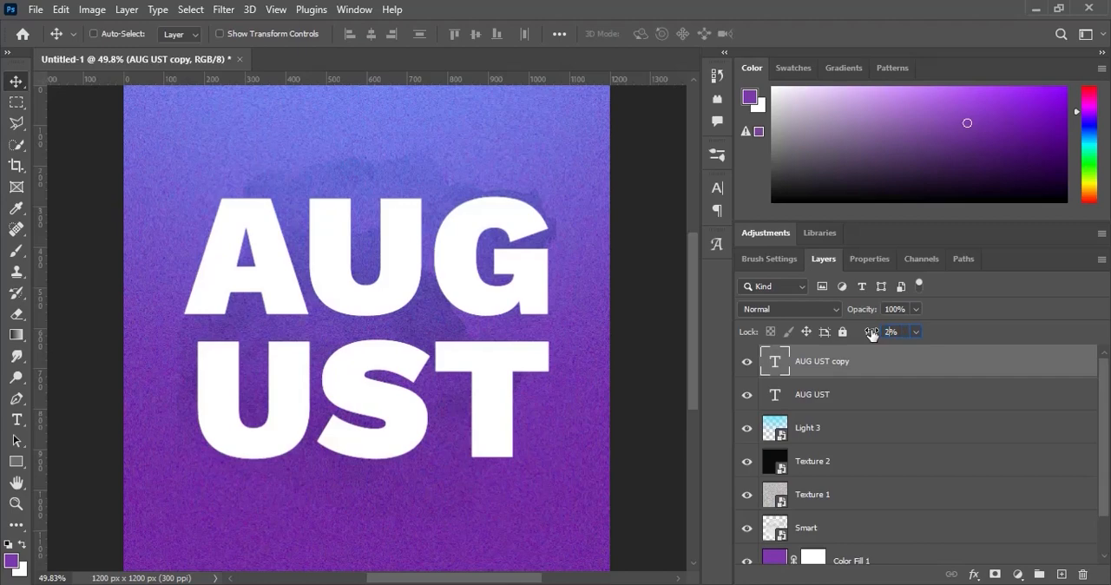
# - Add a Stroke layer style to the AUG UST copy with a solid white color fill and a size of 4 px
pyautogui.rightClick(921, 370)
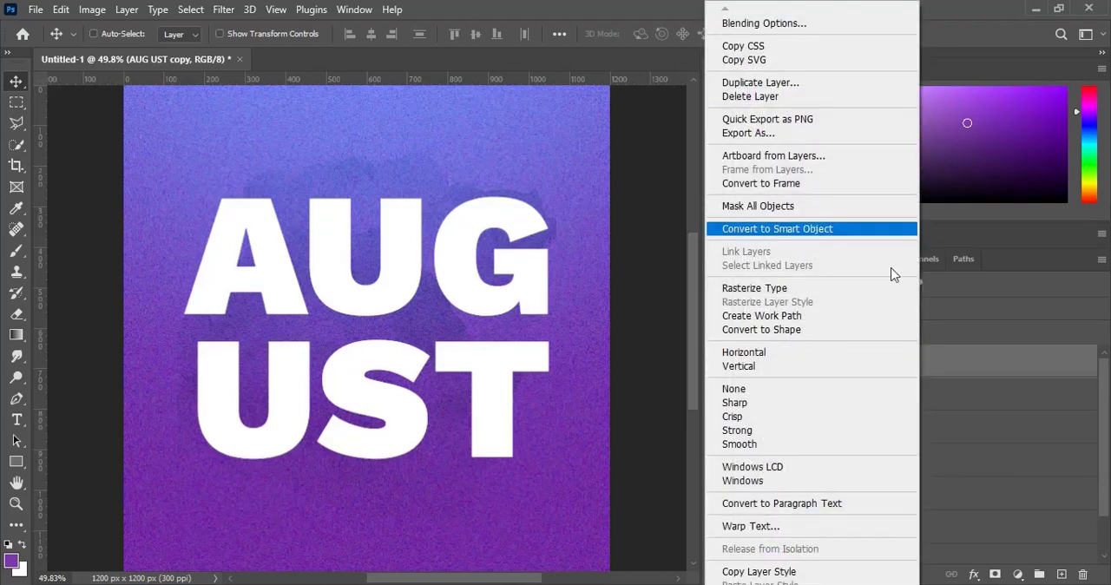
pyautogui.click(789, 27)
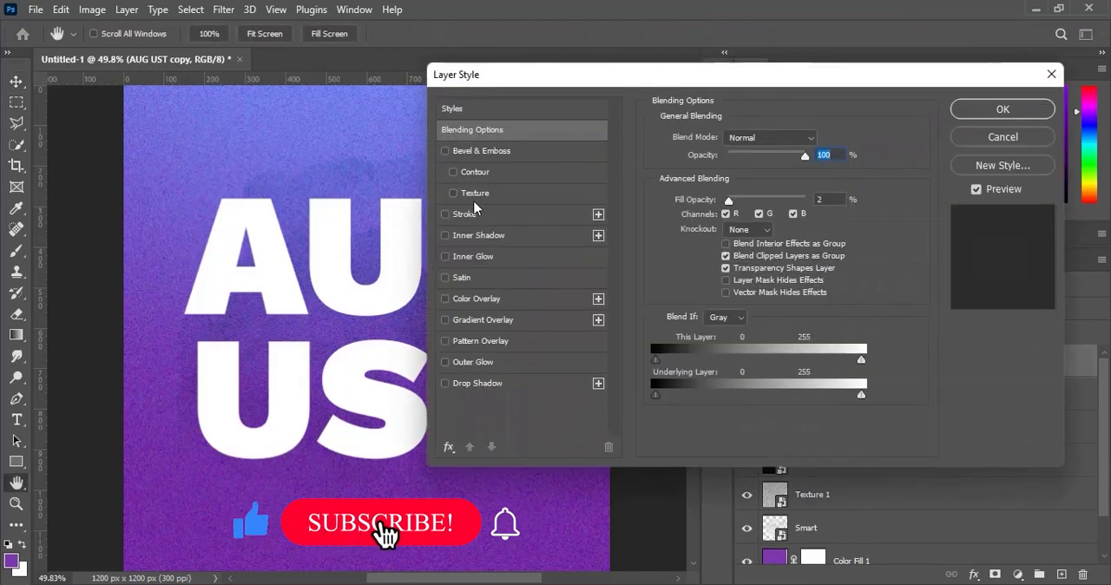
pyautogui.click(478, 217)
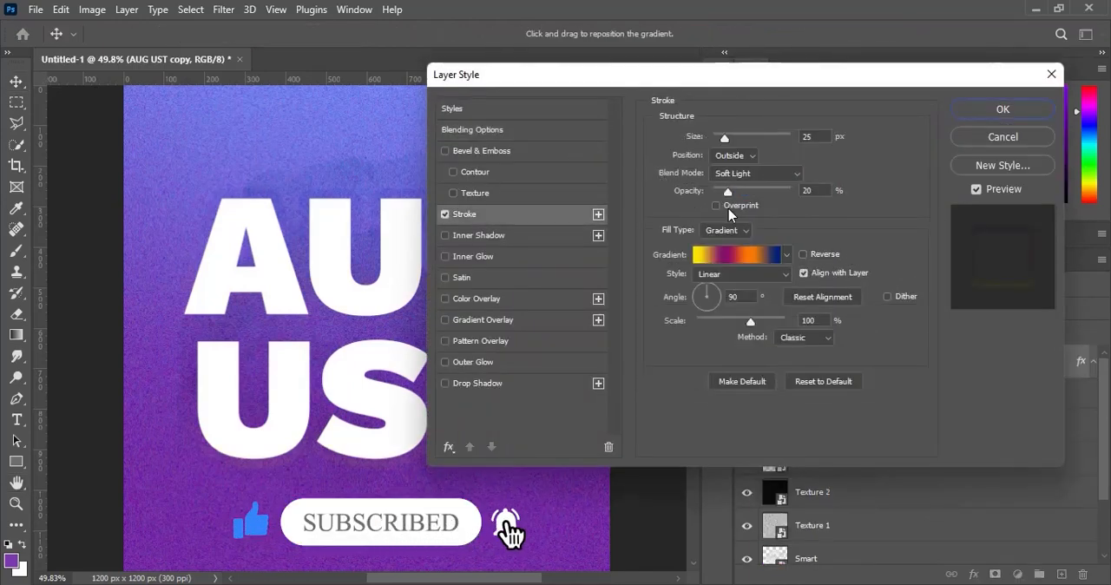
pyautogui.click(705, 233)
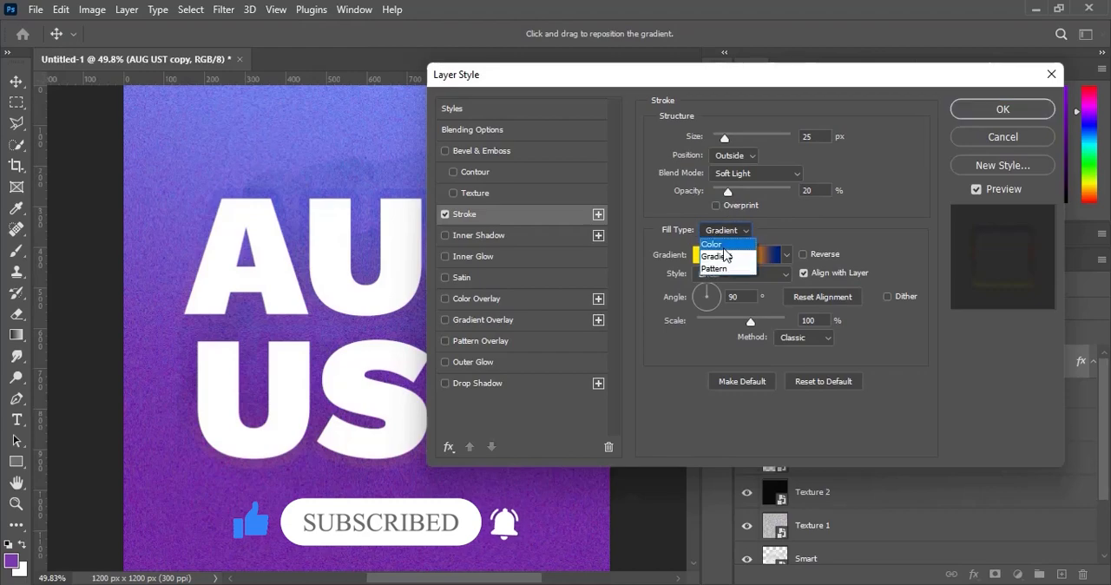
pyautogui.click(725, 234)
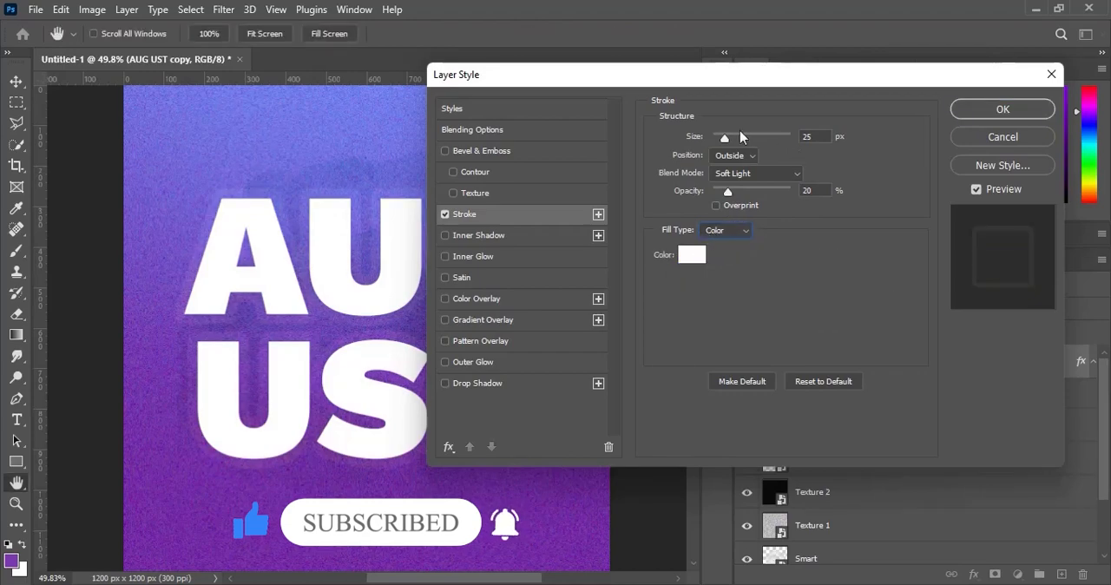
pyautogui.click(789, 139)
pyautogui.write('4')
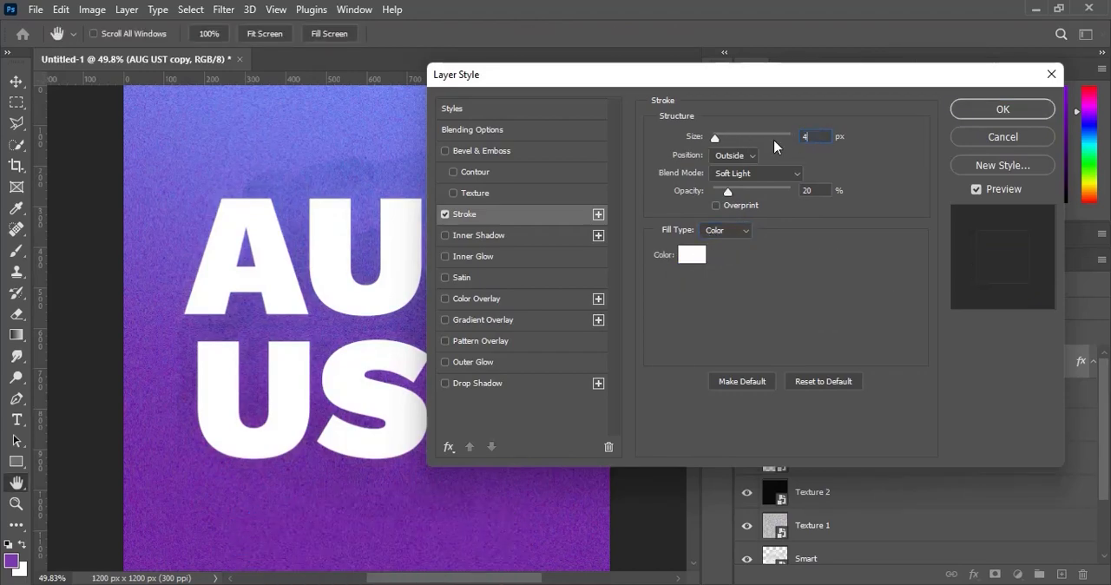
# - Set the stroke's opacity to 0% and its position to Inside, and apply the layer style
pyautogui.moveTo(728, 192)
pyautogui.mouseDown()
pyautogui.moveTo(800, 201)
pyautogui.moveTo(661, 220)
pyautogui.mouseUp()
pyautogui.click(743, 165)
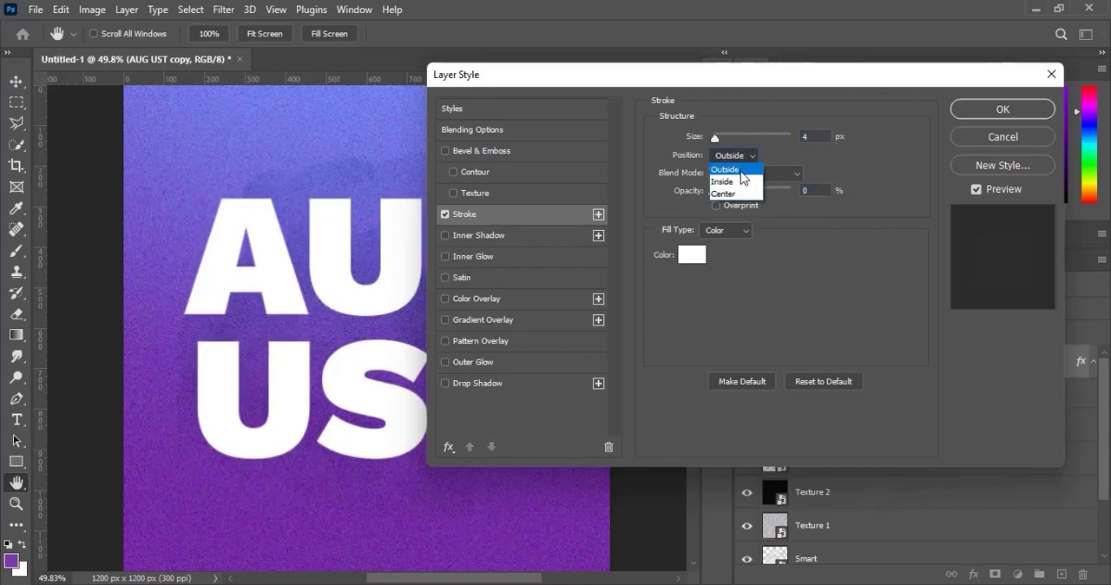
pyautogui.click(743, 182)
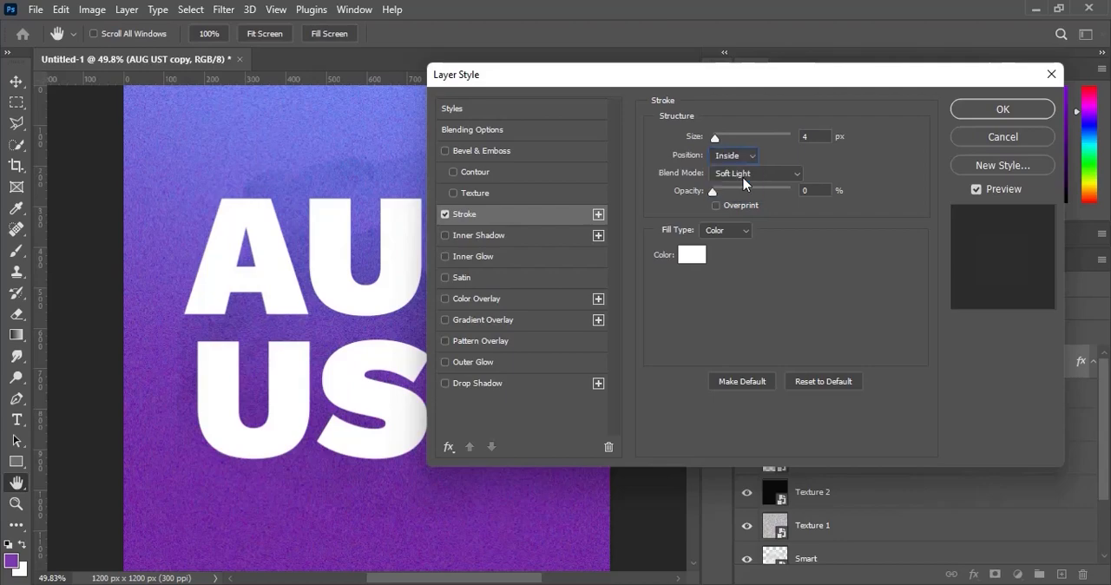
pyautogui.click(984, 115)
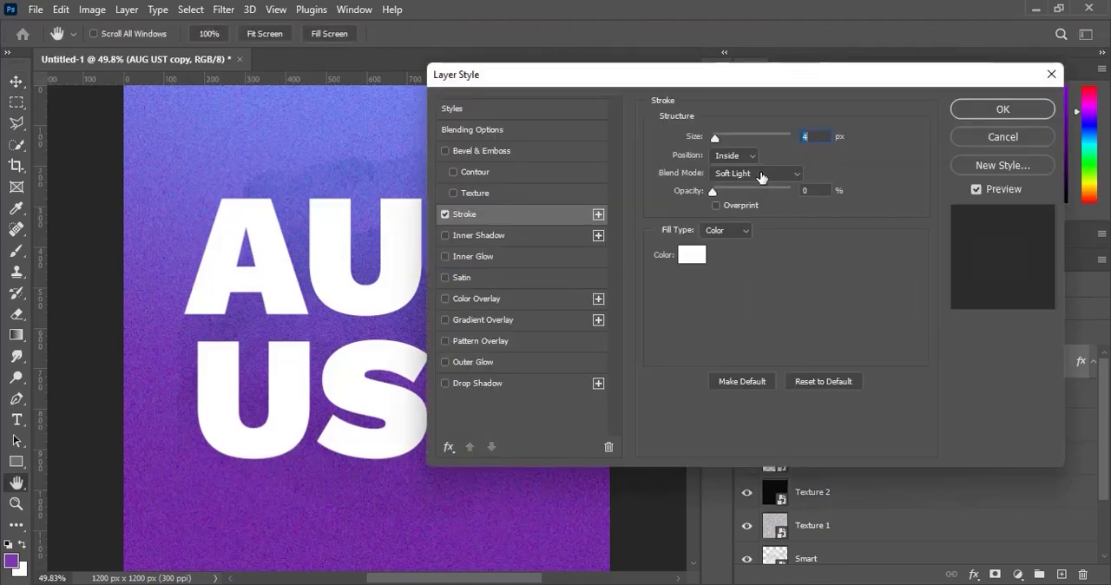
# - Set the stroke's blend mode to Normal and its opacity to 100% on the AUG UST copy
pyautogui.click(761, 175)
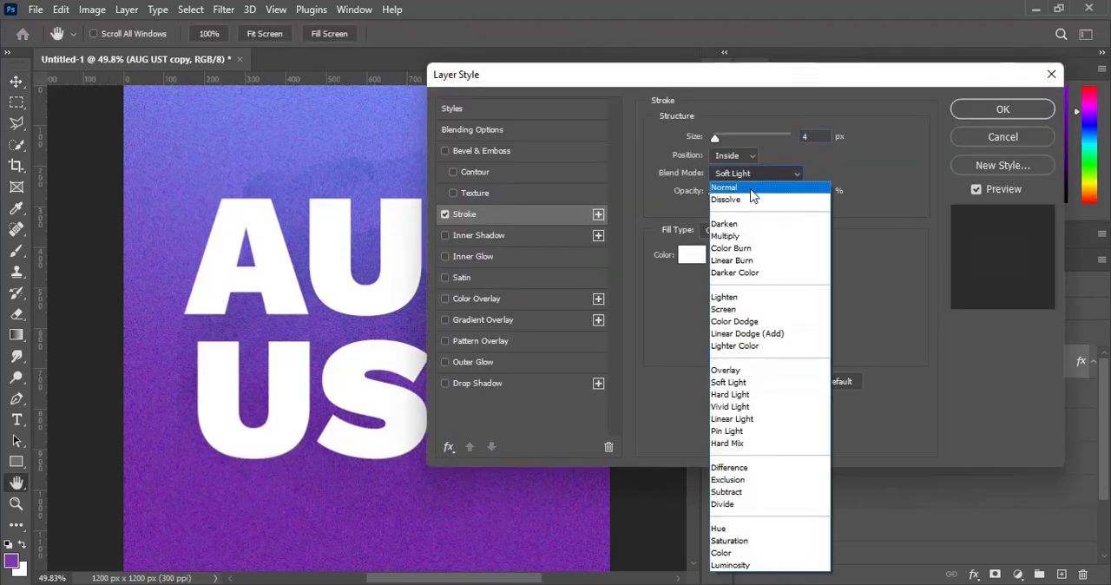
pyautogui.click(752, 184)
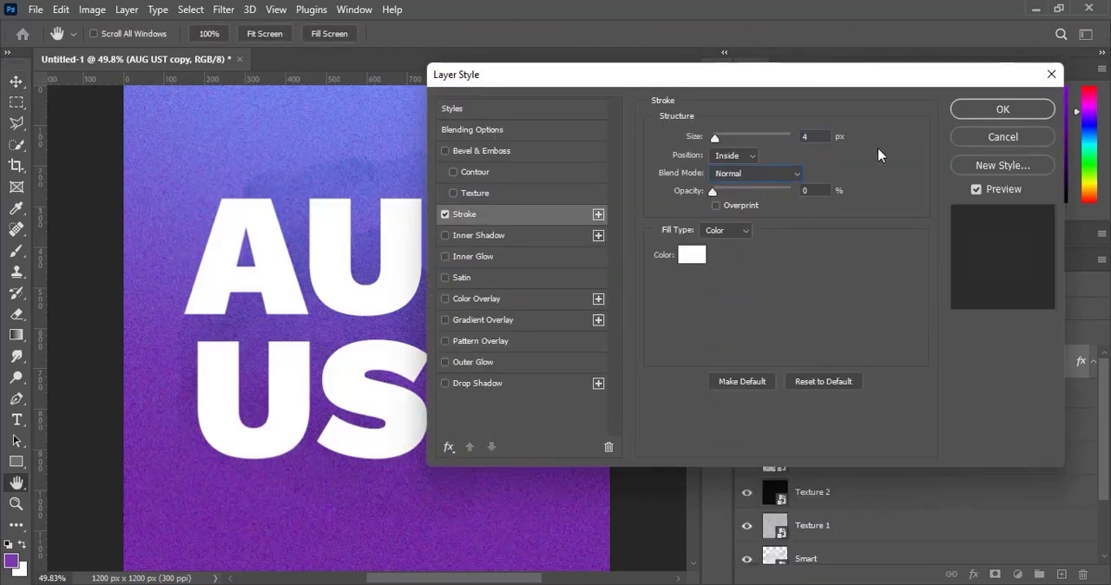
pyautogui.moveTo(762, 189); pyautogui.dragTo(801, 197)
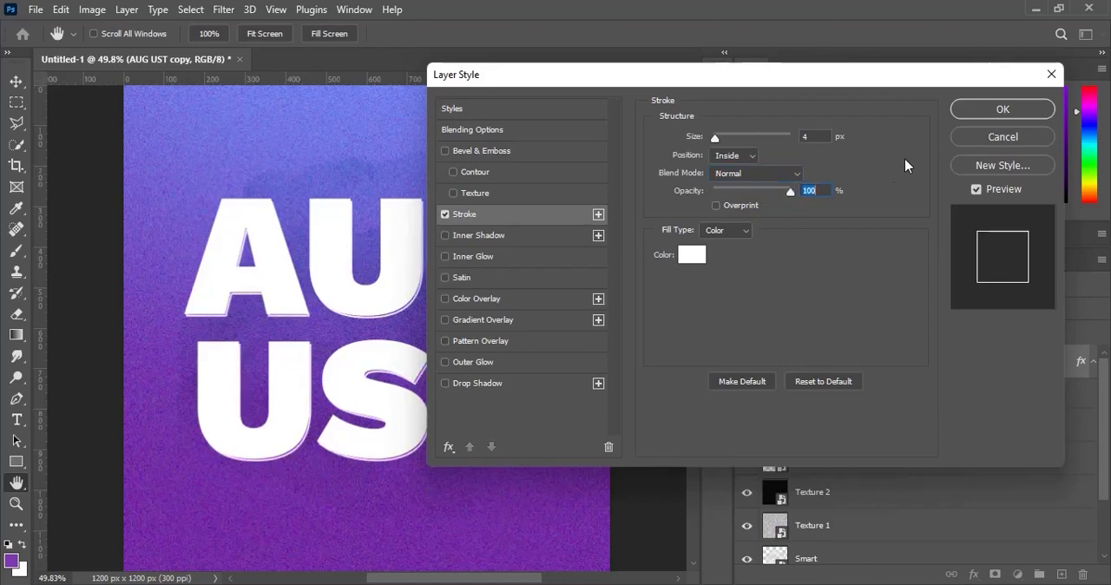
pyautogui.click(999, 110)
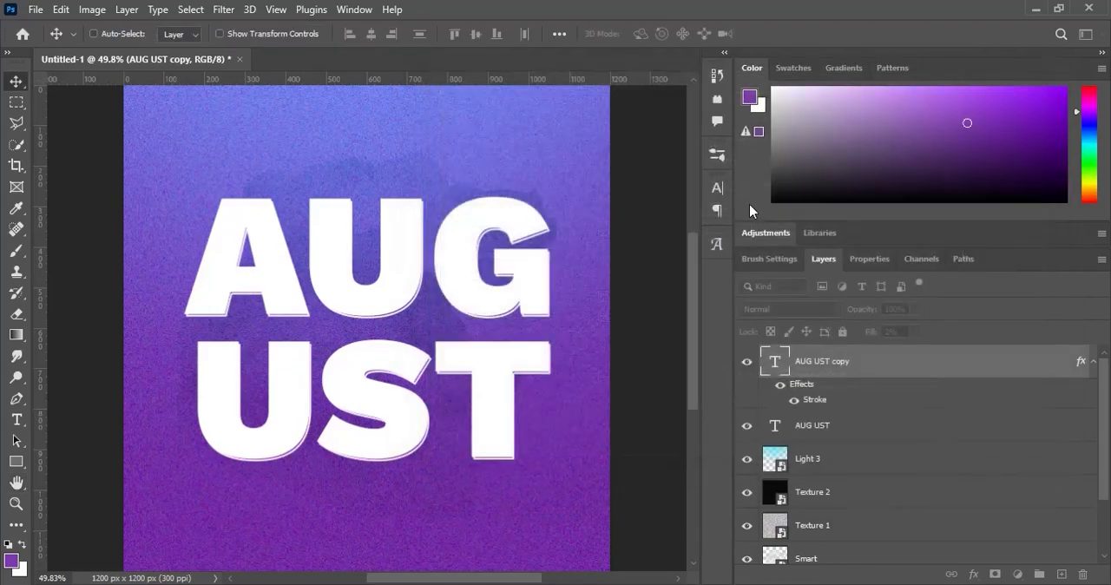
# - Nudge the outlined AUG UST copy slightly down and right of the solid text and collapse its effects list
pyautogui.press('Down')
pyautogui.press('Down')
pyautogui.press('Down')
pyautogui.press('Right')
pyautogui.press('Right')
pyautogui.press('Right')
pyautogui.press('Right')
pyautogui.press('Right')
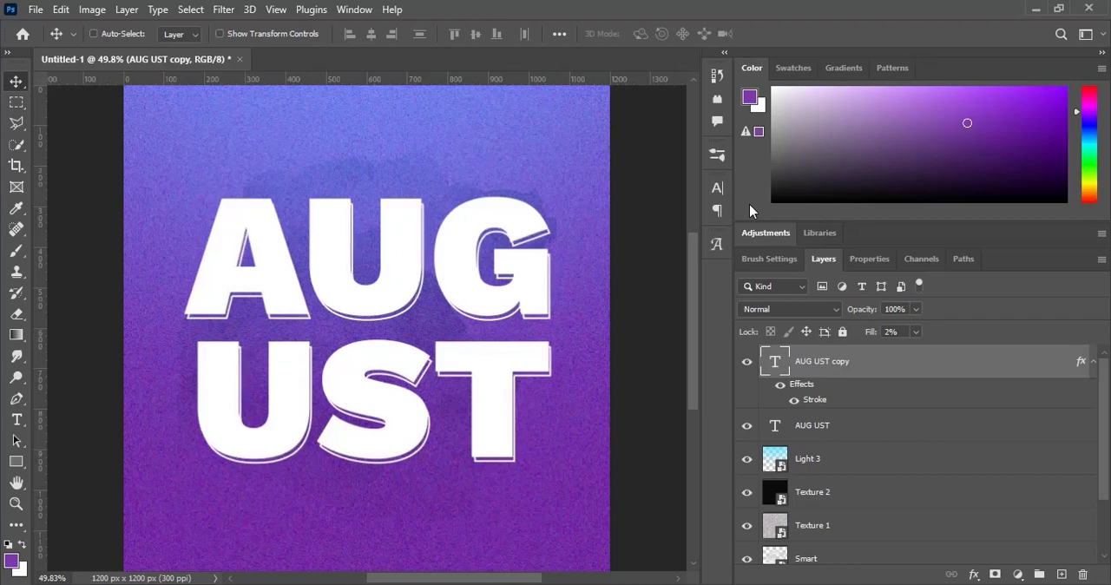
pyautogui.press('Up')
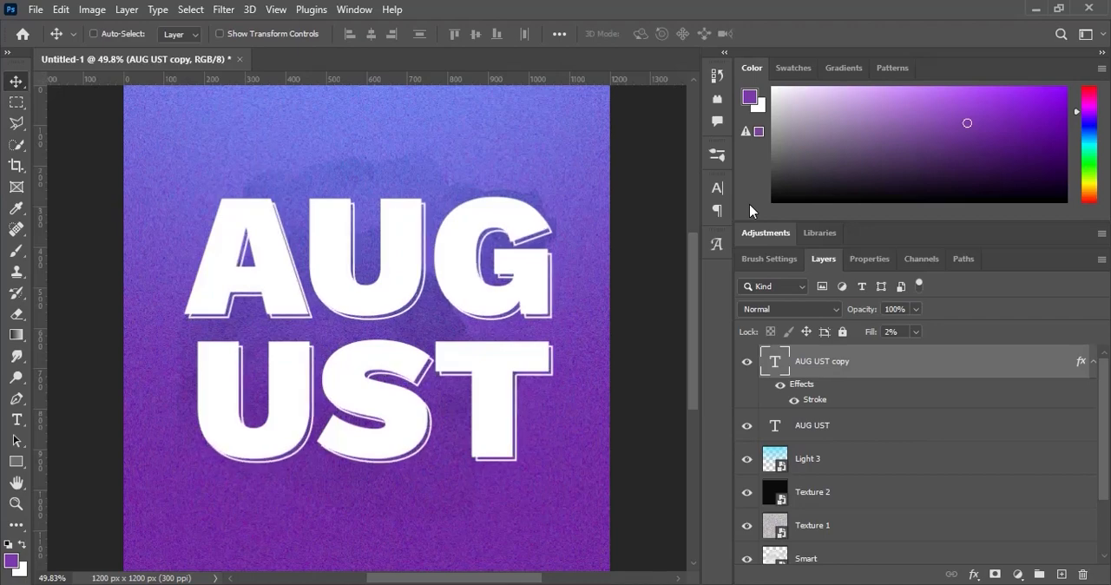
pyautogui.press('Up')
pyautogui.press('Up')
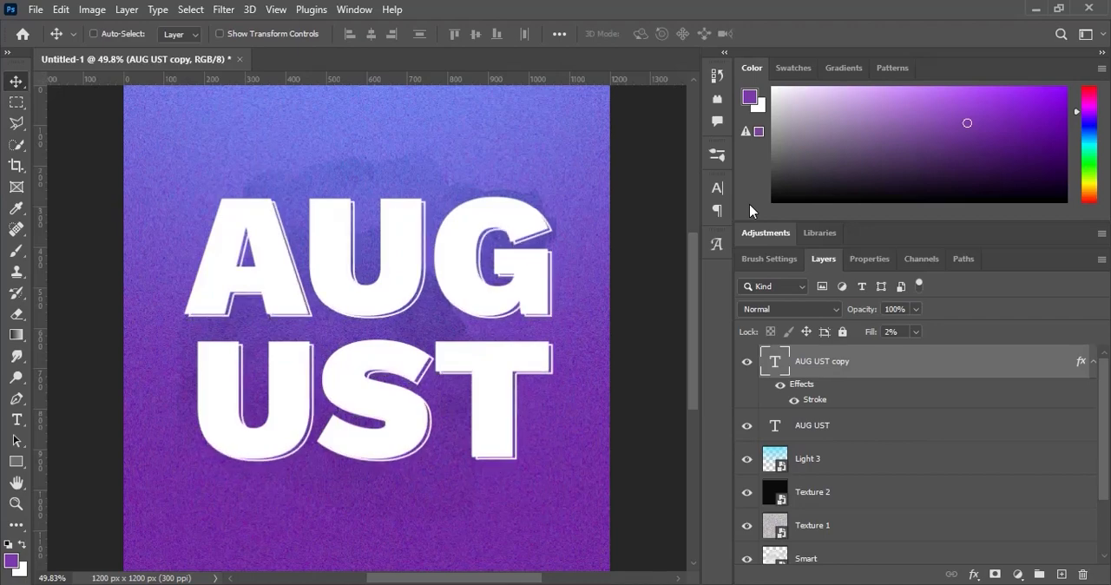
pyautogui.click(1092, 362)
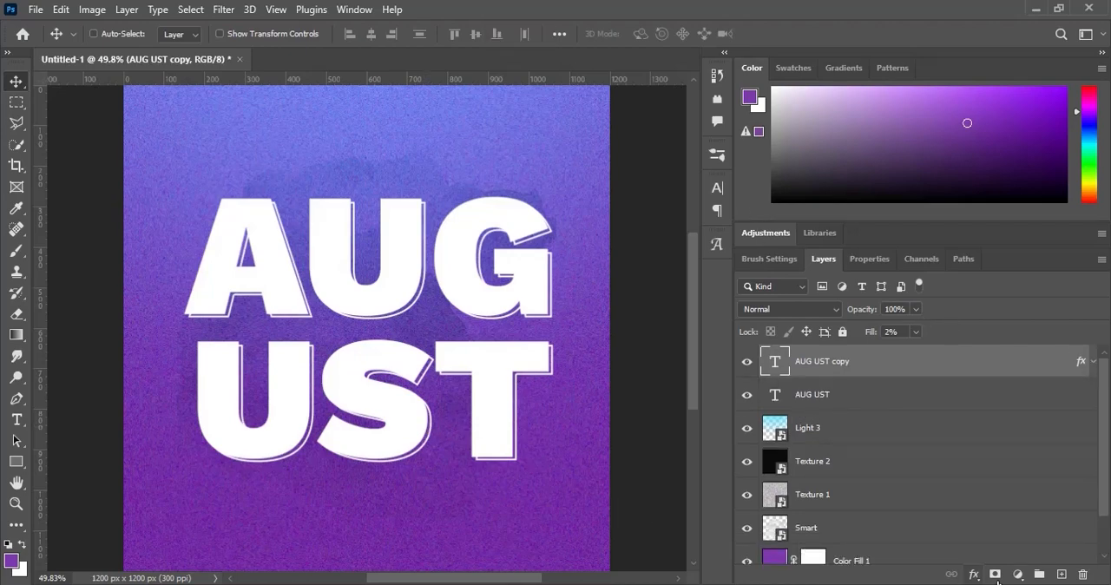
# - Add a number 8 on a new text layer below the AUG UST lettering and colour it purple 7f3baf
pyautogui.click(1060, 574)
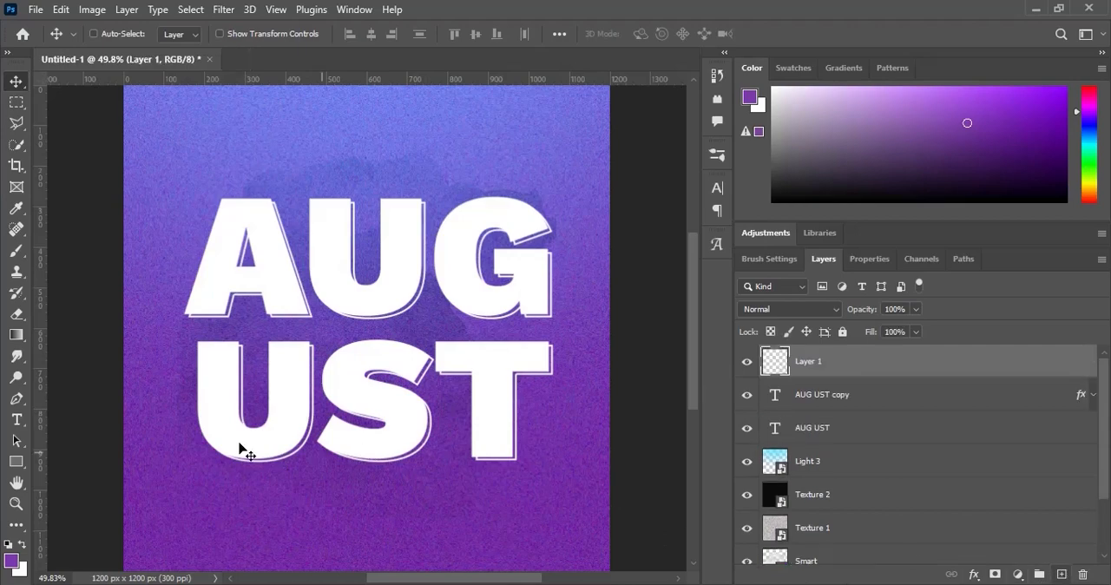
pyautogui.click(17, 422)
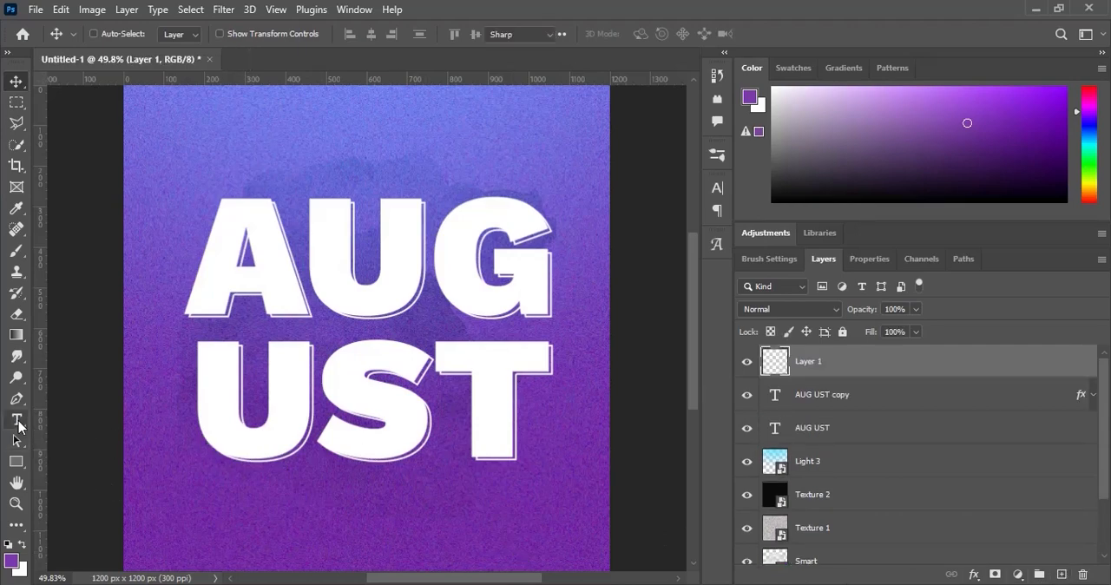
pyautogui.click(363, 524)
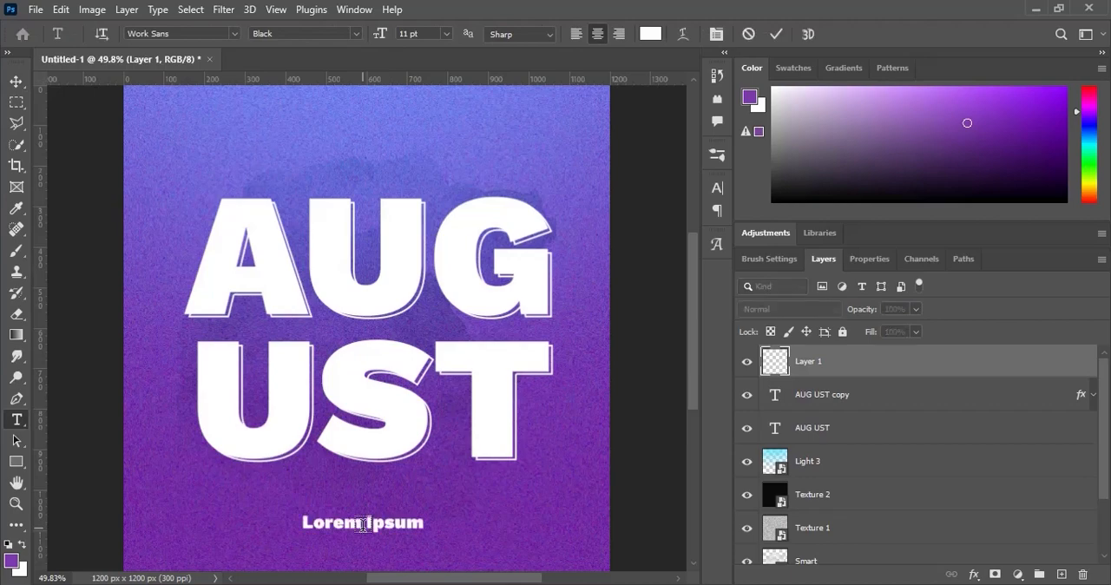
pyautogui.write('8')
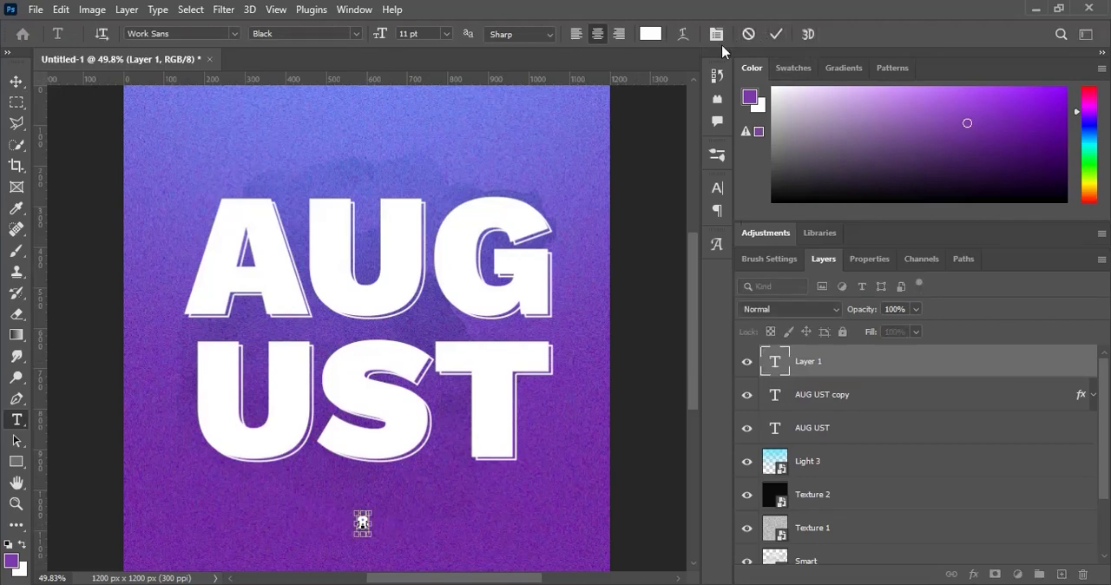
pyautogui.hotkey('ctrl', 'a')
pyautogui.click(650, 33)
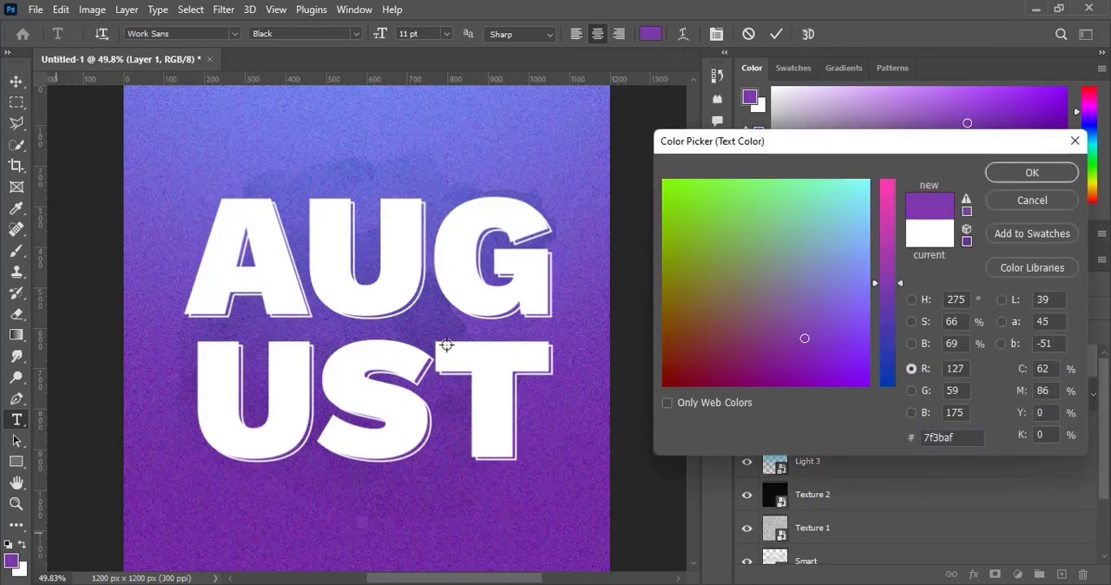
pyautogui.click(1014, 174)
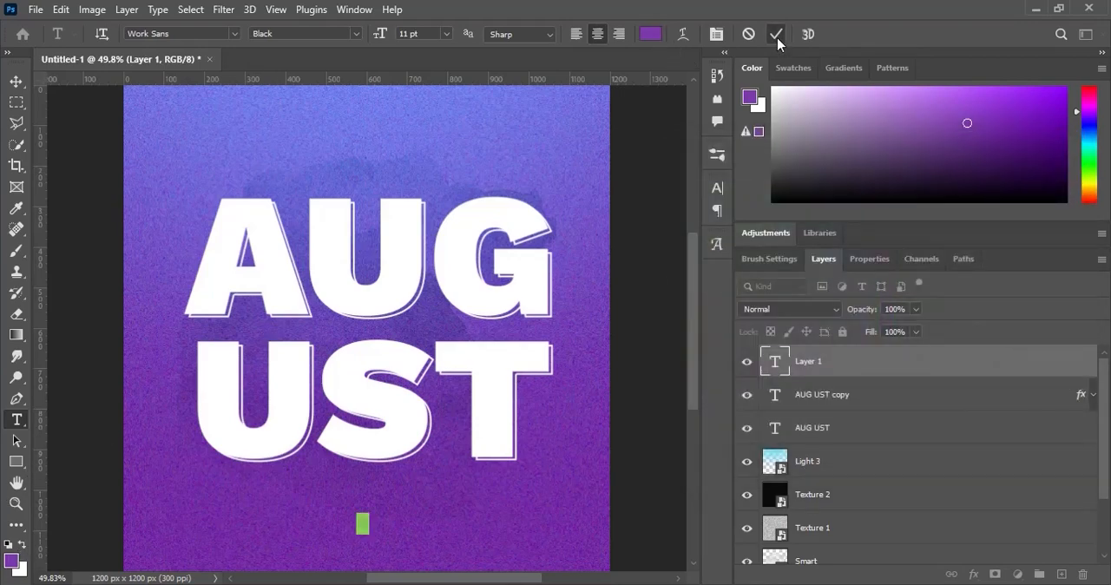
pyautogui.click(777, 37)
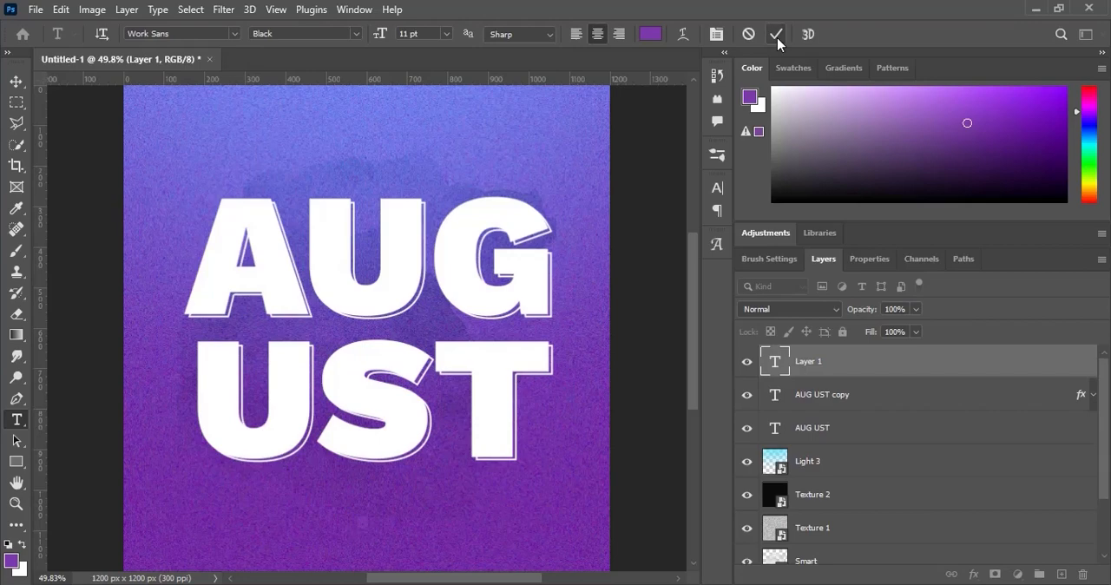
# - Scale the 8 up to about 781%, place it over the centre of the AUG UST lettering and enlarge it slightly to about 101%
pyautogui.click(15, 81)
pyautogui.hotkey('ctrl', 't')
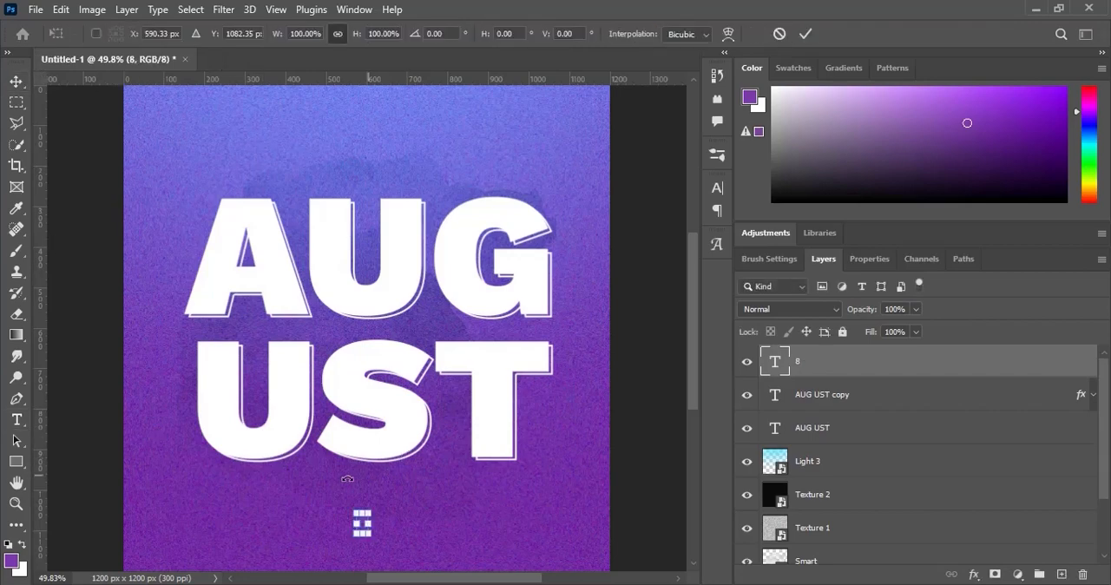
pyautogui.moveTo(367, 512); pyautogui.dragTo(450, 463)
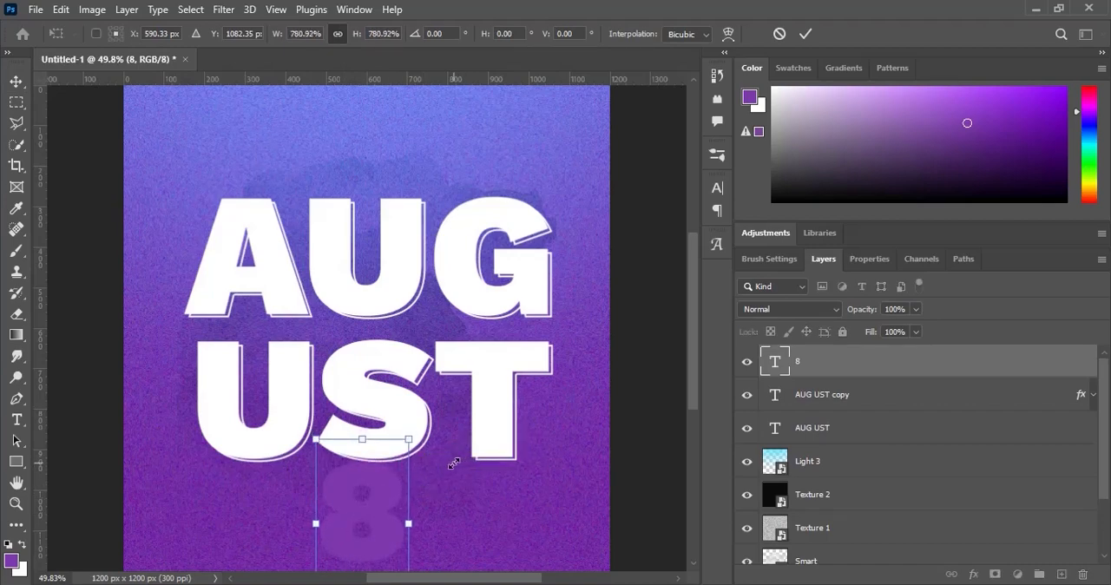
pyautogui.press('Return')
pyautogui.moveTo(370, 494); pyautogui.dragTo(373, 330)
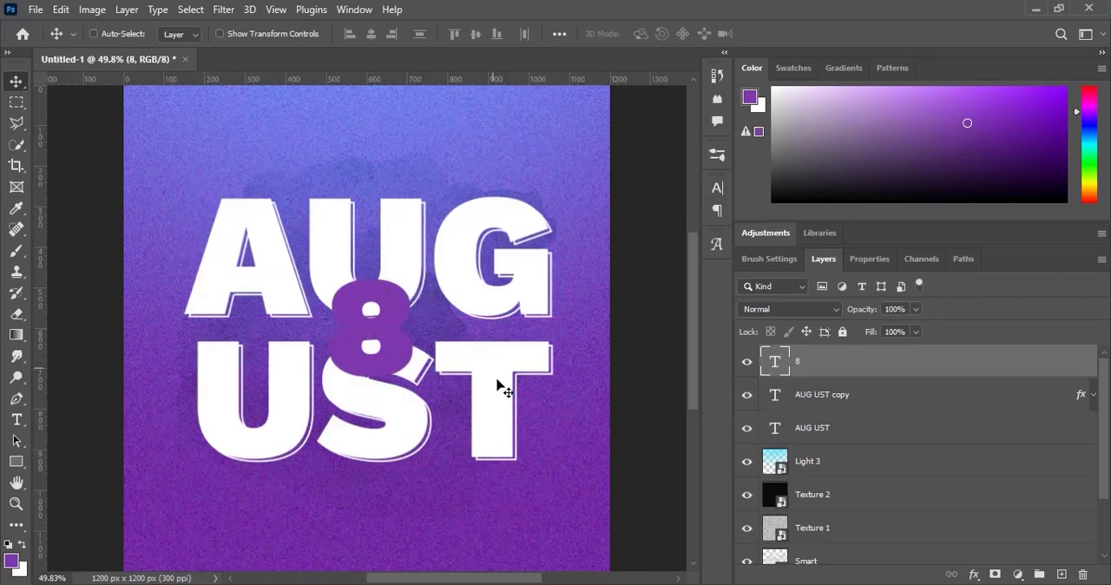
pyautogui.hotkey('ctrl', 't')
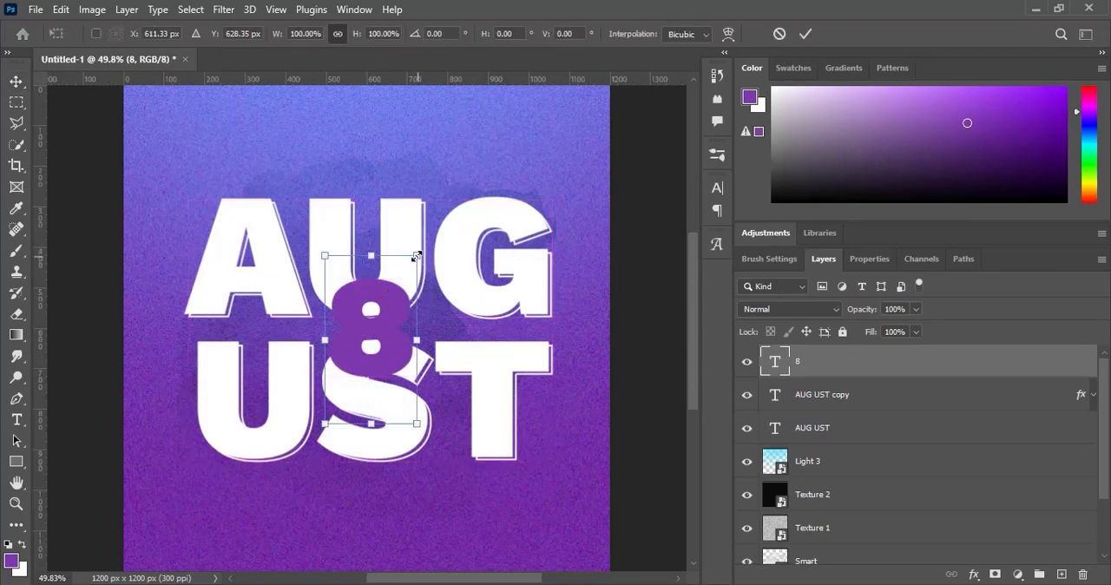
pyautogui.moveTo(417, 256); pyautogui.dragTo(428, 258)
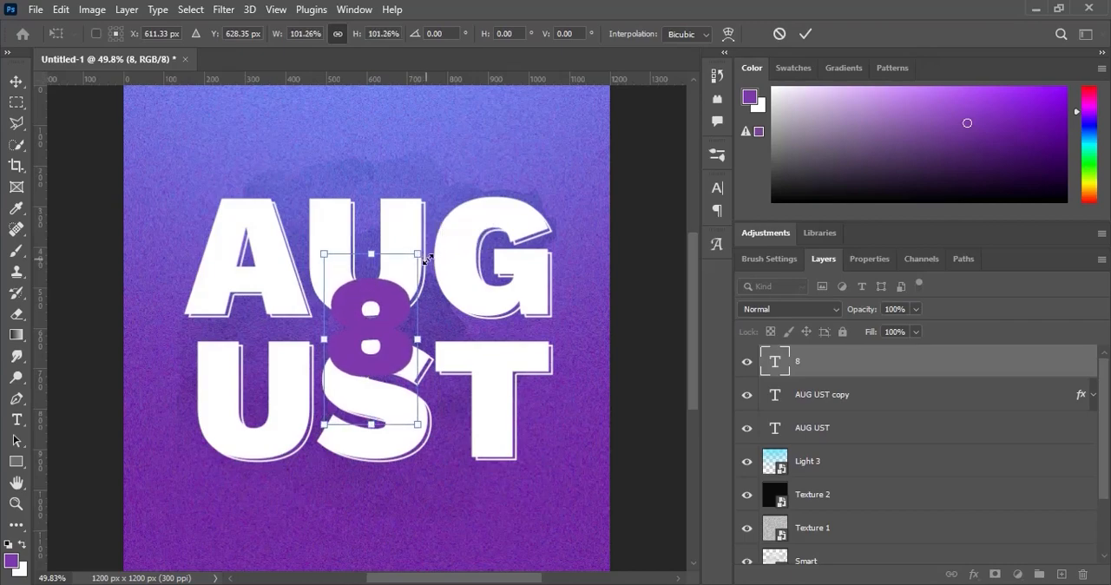
pyautogui.press('Return')
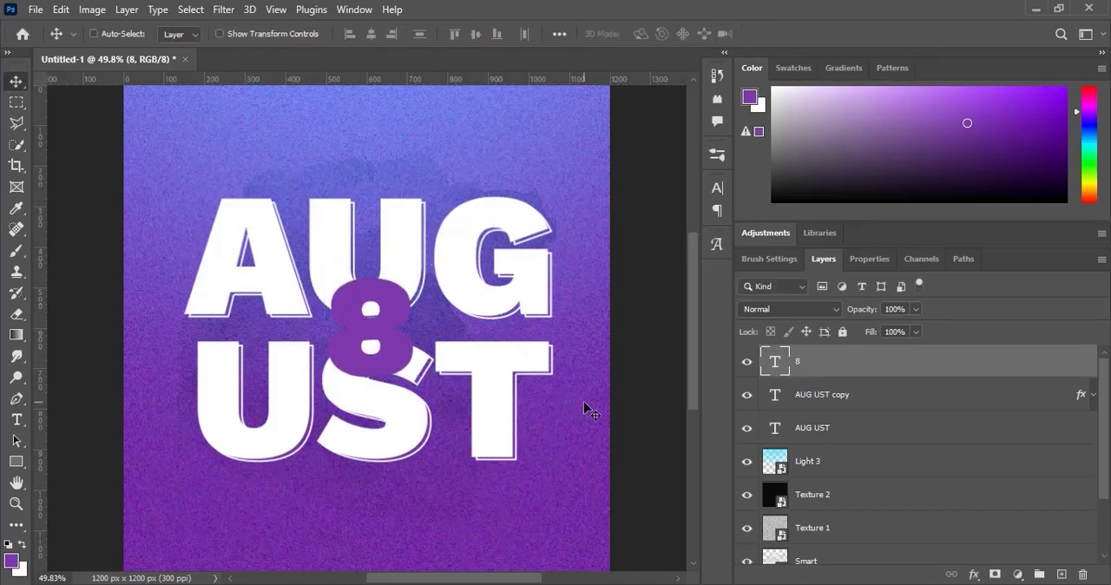
pyautogui.doubleClick(773, 426)
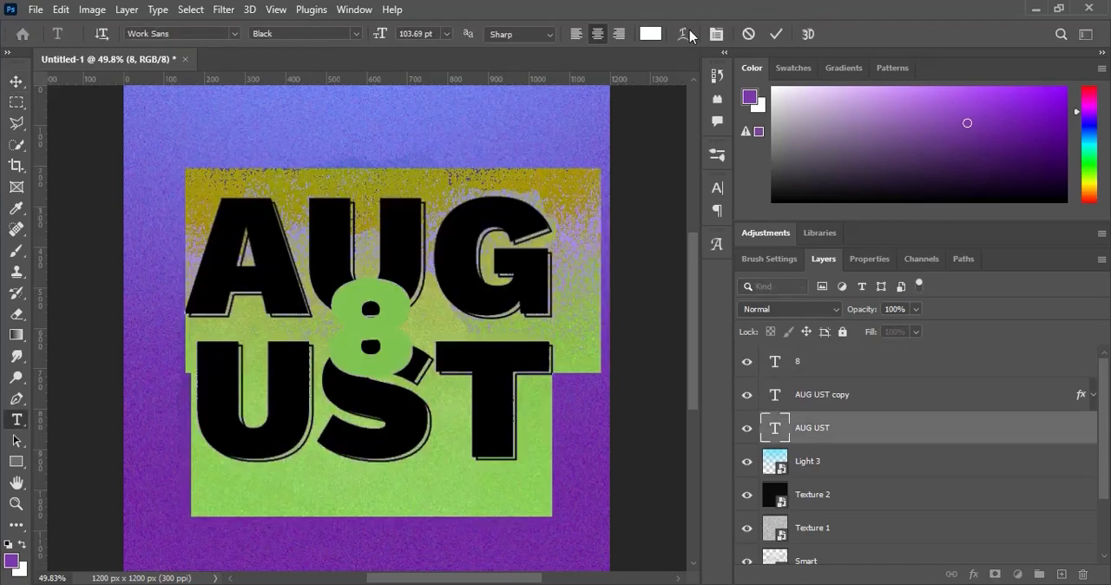
pyautogui.click(716, 33)
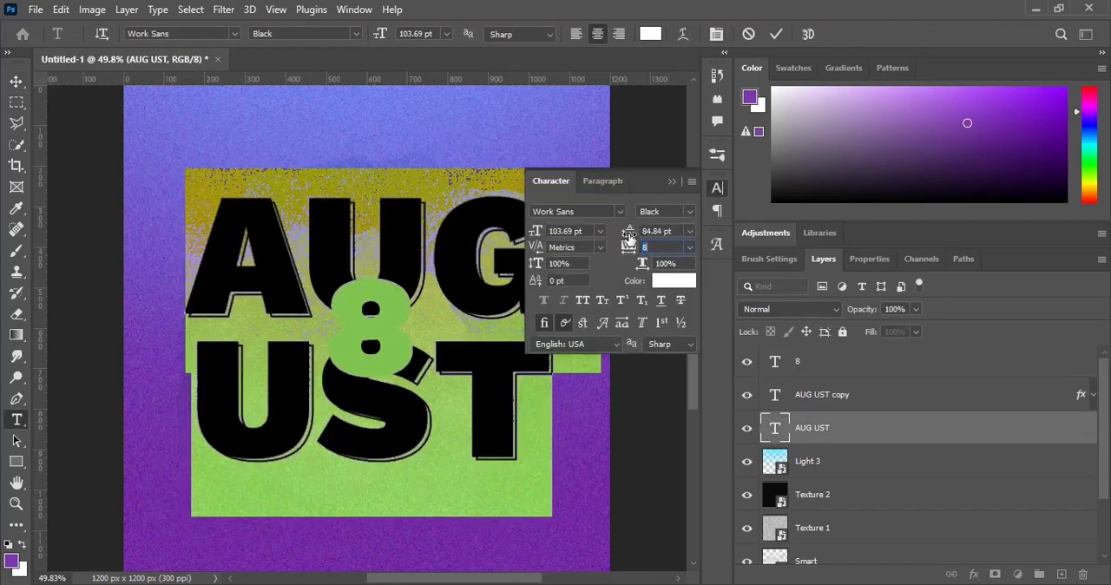
pyautogui.moveTo(630, 230); pyautogui.dragTo(621, 236)
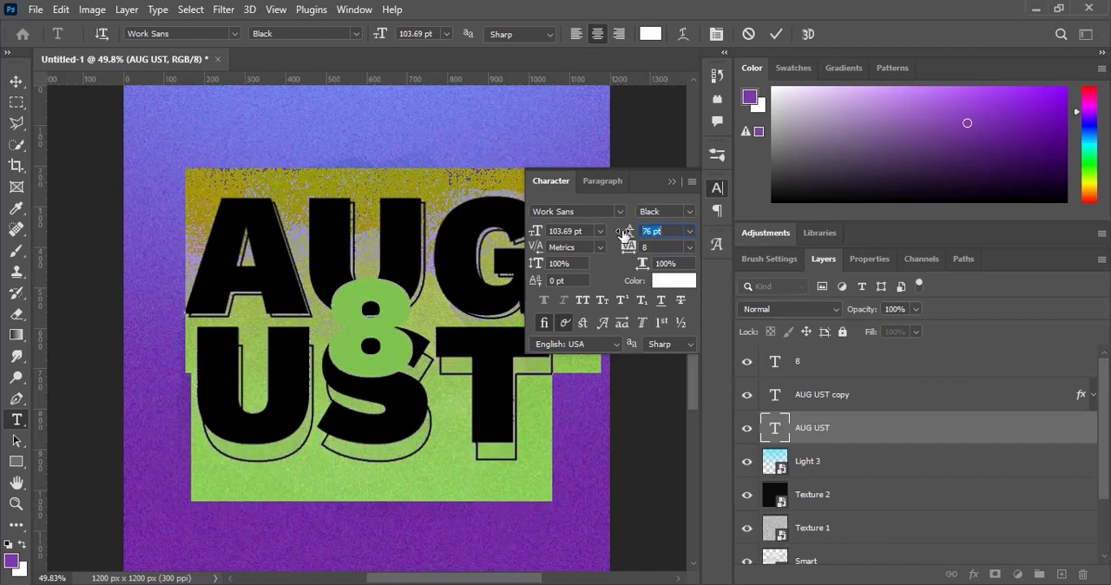
pyautogui.press('Tab')
pyautogui.press('Return')
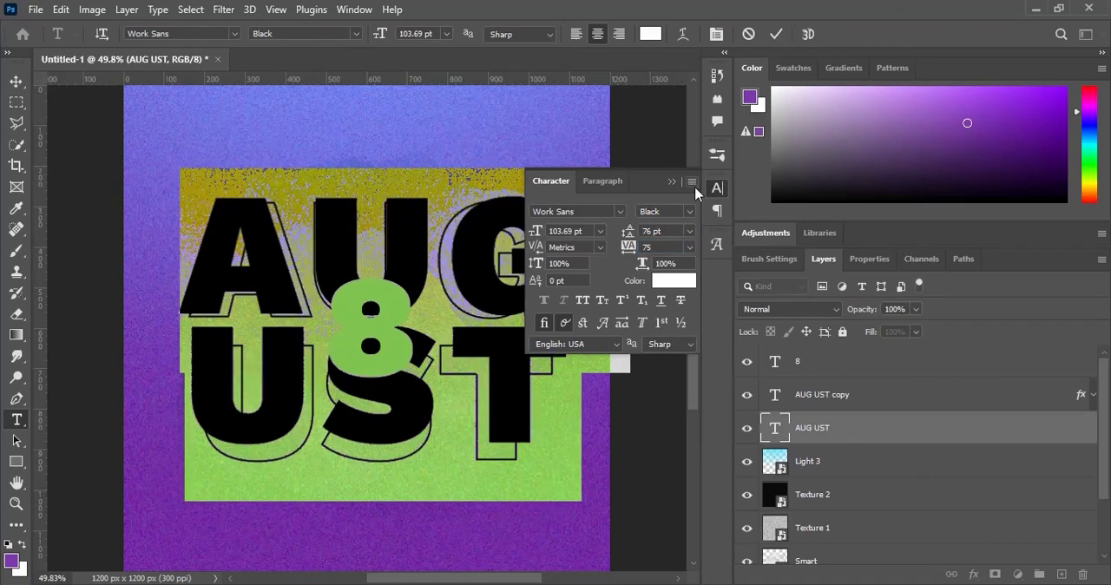
pyautogui.click(752, 36)
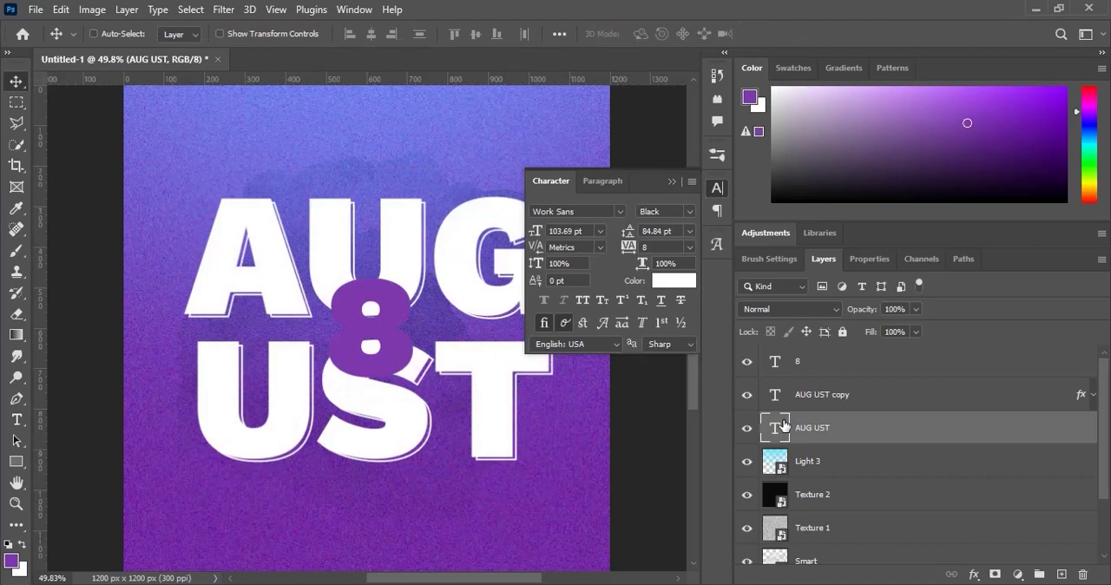
# - Set the leading of the solid AUG UST text to 74 pt and commit the edit
pyautogui.press('t')
pyautogui.press('Return')
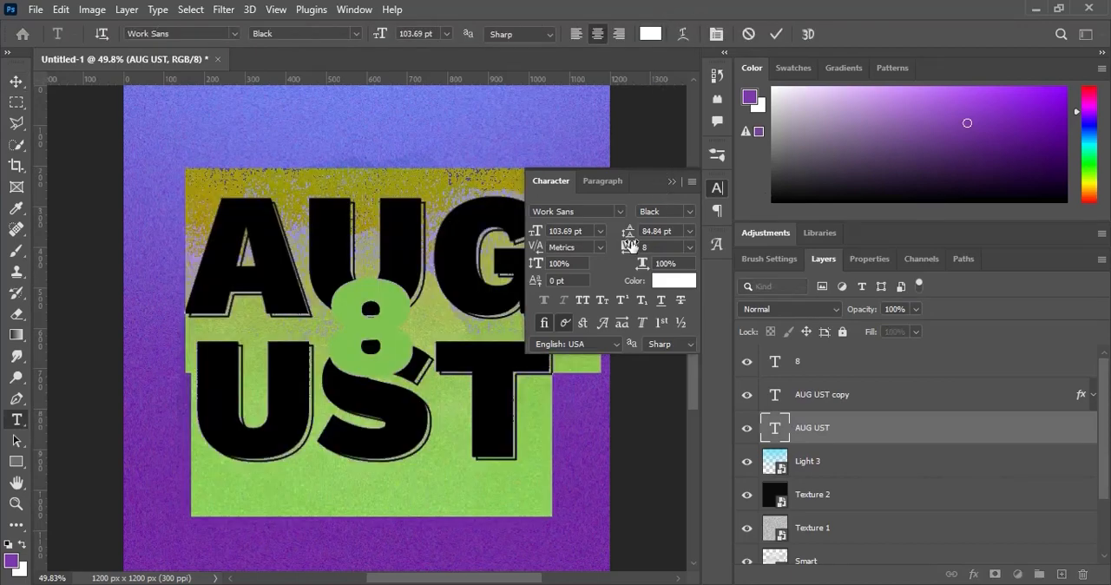
pyautogui.moveTo(628, 233); pyautogui.dragTo(618, 235)
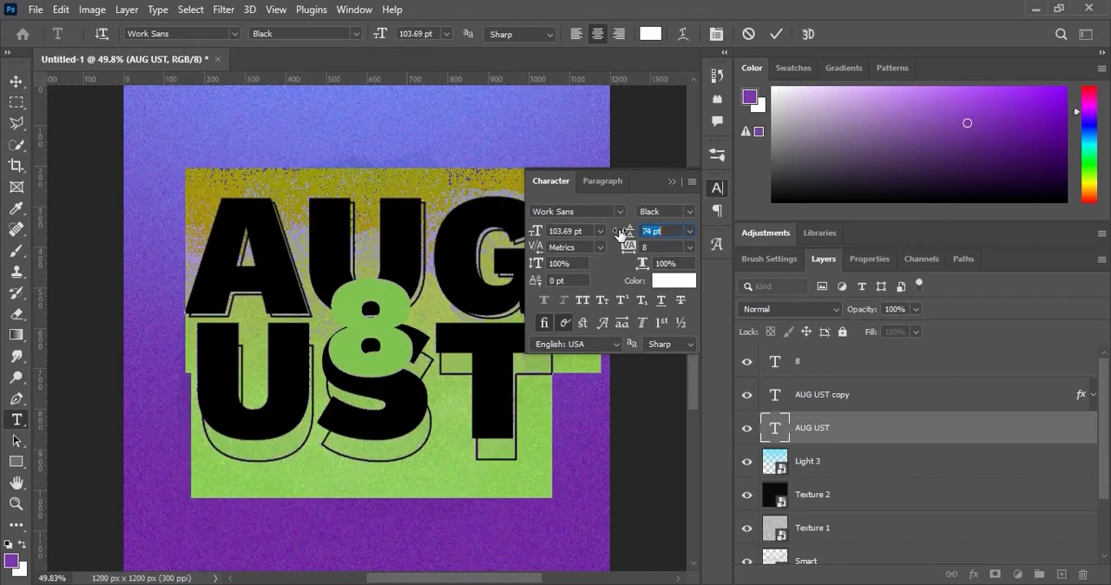
pyautogui.click(776, 34)
pyautogui.press('v')
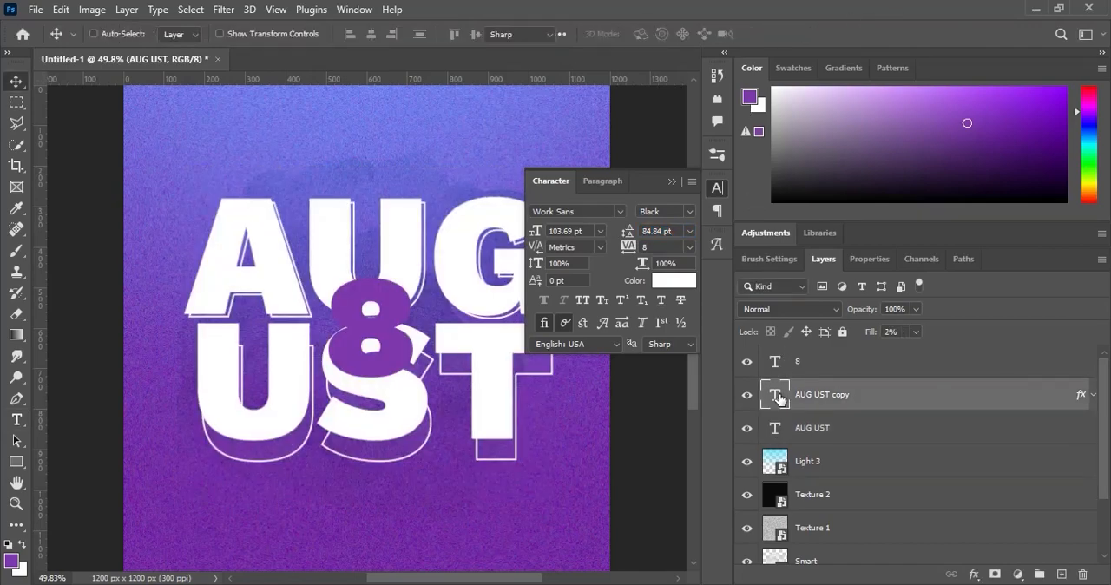
# - Set the leading of the outlined AUG UST copy to 75 pt and close the character settings
pyautogui.doubleClick(779, 396)
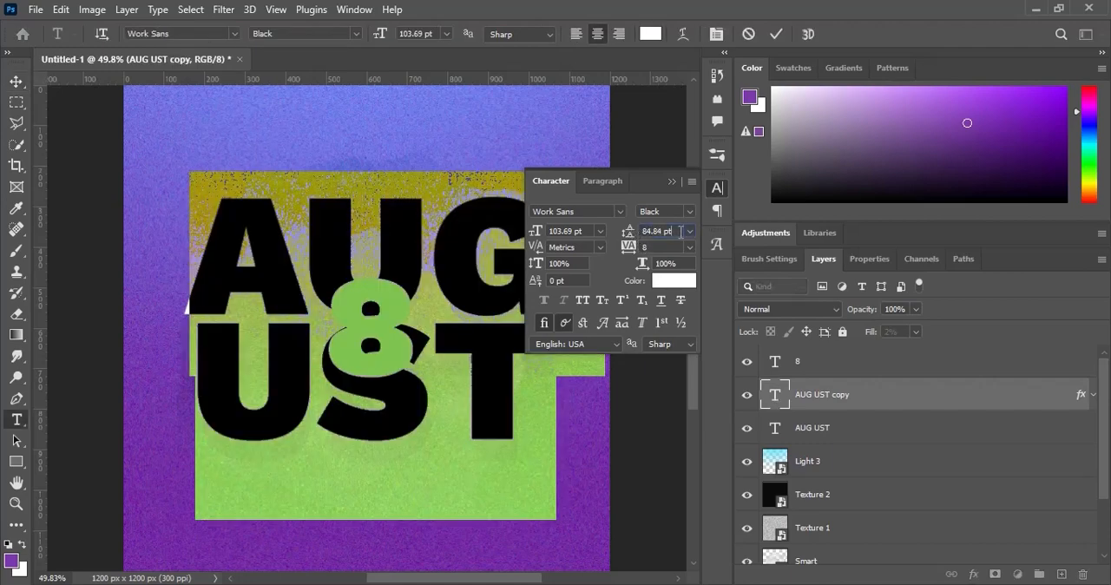
pyautogui.click(680, 231)
pyautogui.write('75')
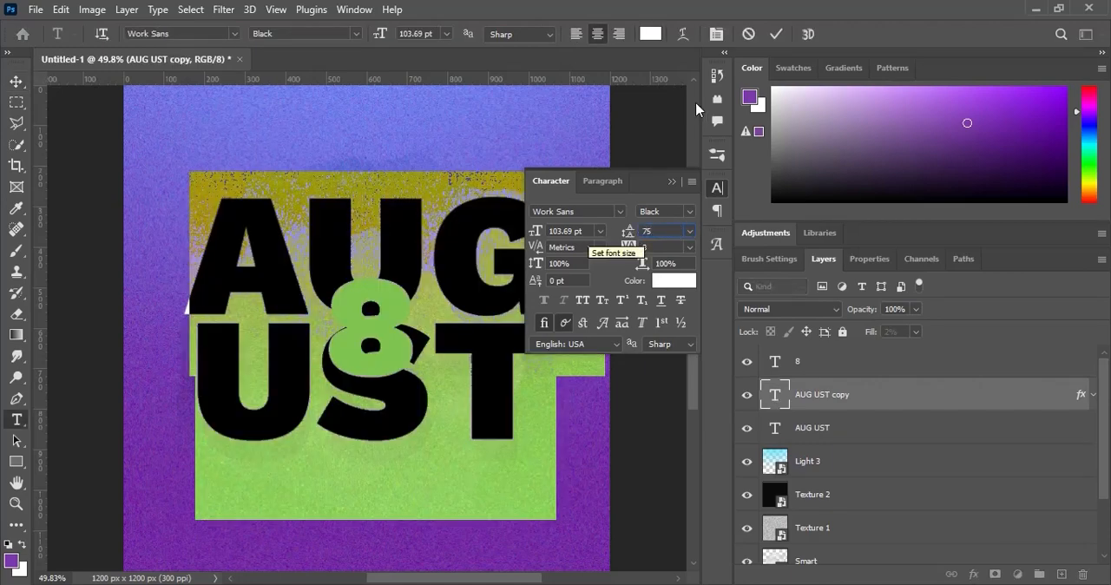
pyautogui.click(776, 34)
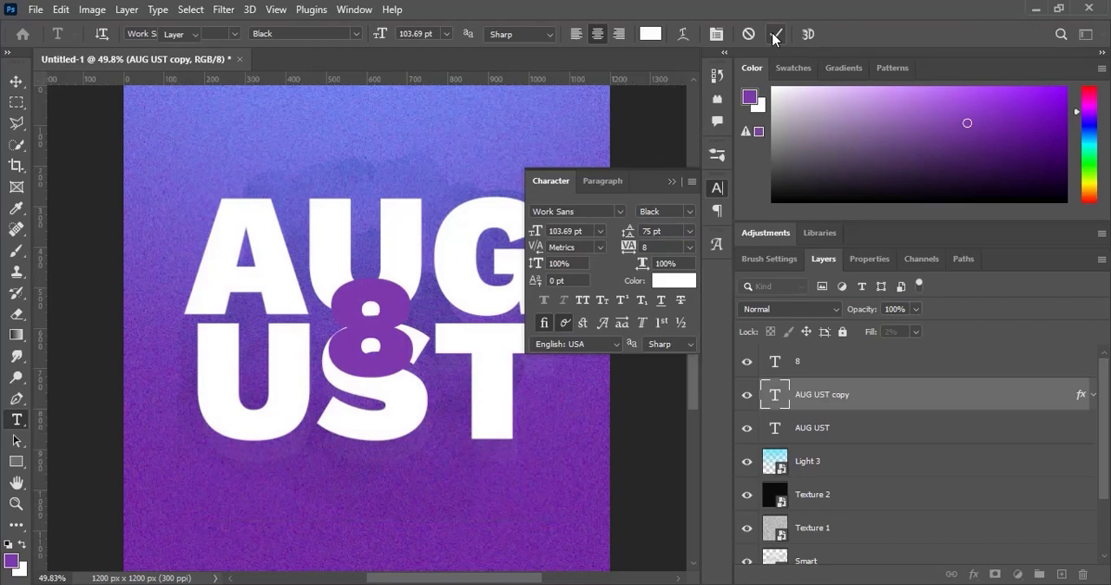
pyautogui.press('v')
pyautogui.click(671, 181)
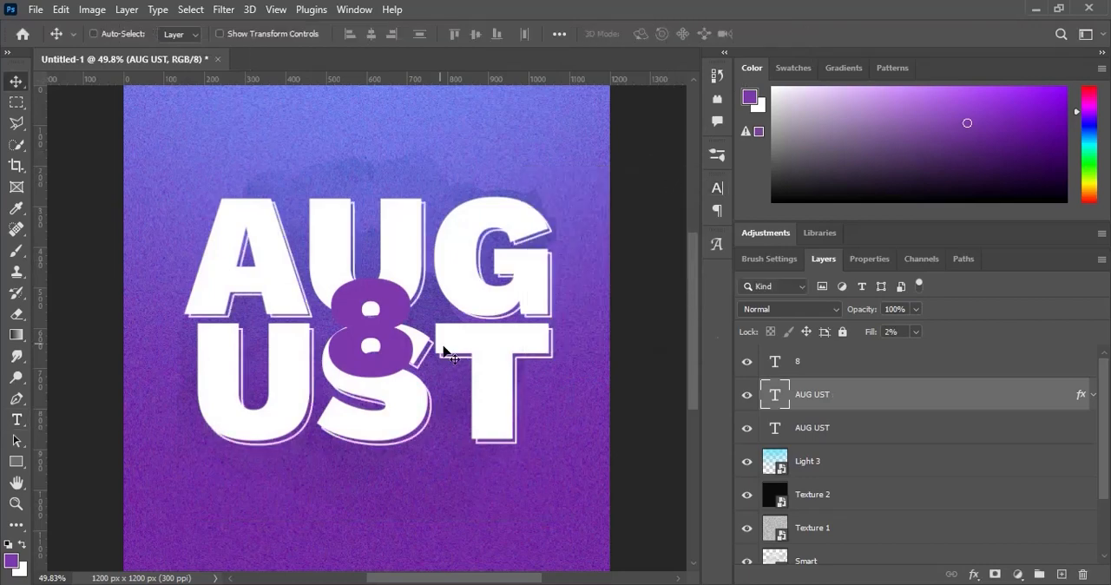
# - Scale the purple 8 down a little and nudge it slightly upward between the two lines of lettering
pyautogui.click(807, 362)
pyautogui.hotkey('ctrl', 't')
pyautogui.moveTo(420, 257); pyautogui.dragTo(406, 269)
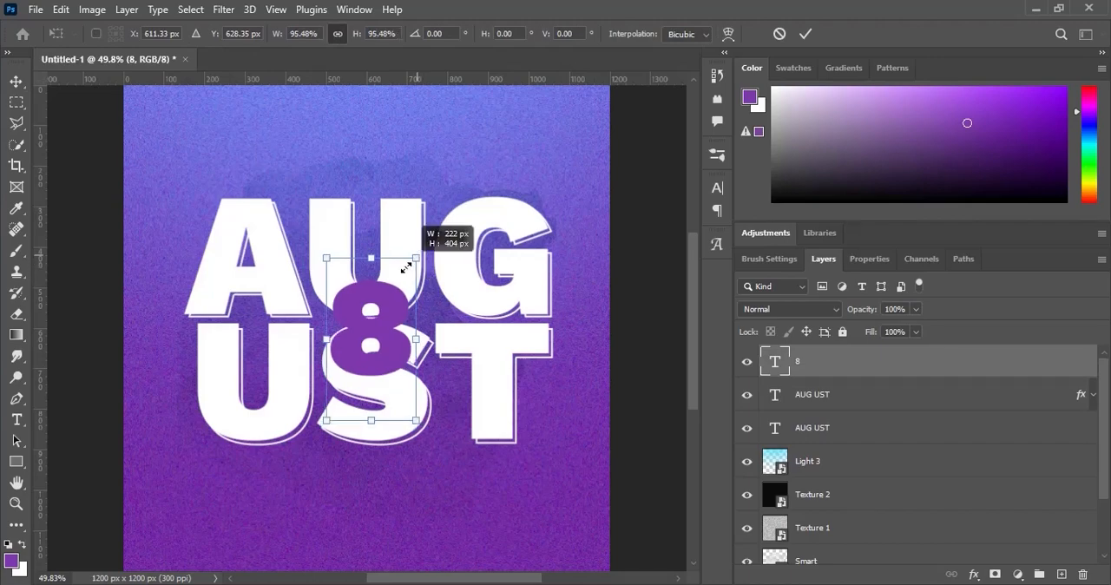
pyautogui.press('Return')
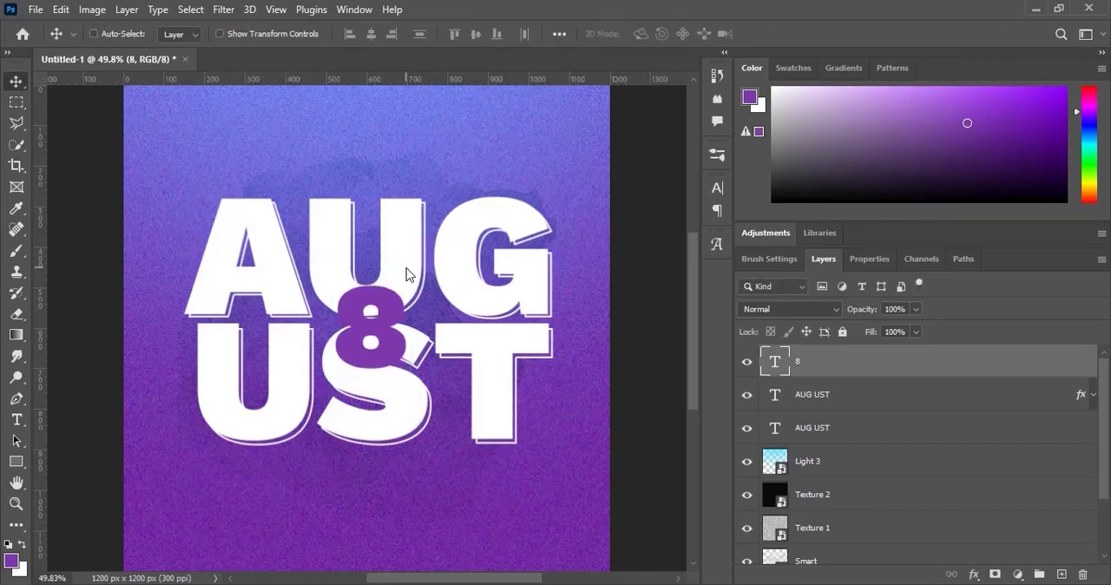
pyautogui.press('Up')
pyautogui.press('Up')
pyautogui.press('Up')
pyautogui.press('Up')
pyautogui.press('Up')
pyautogui.press('Up')
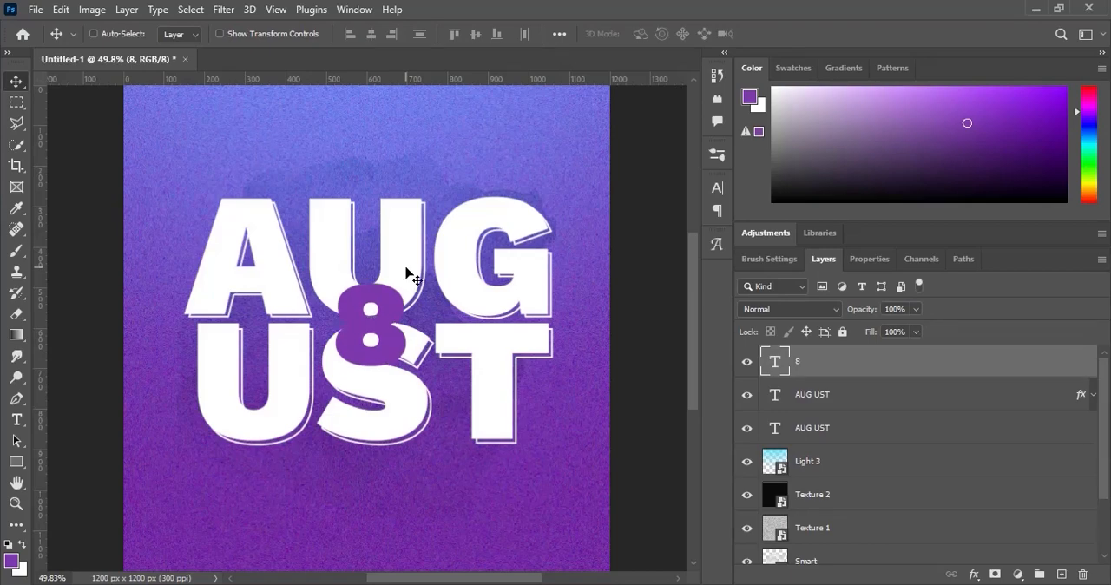
# - Add the text WELCOME TO on a new layer above the AUG UST lettering in Work Sans Medium, 11 pt
pyautogui.click(1061, 574)
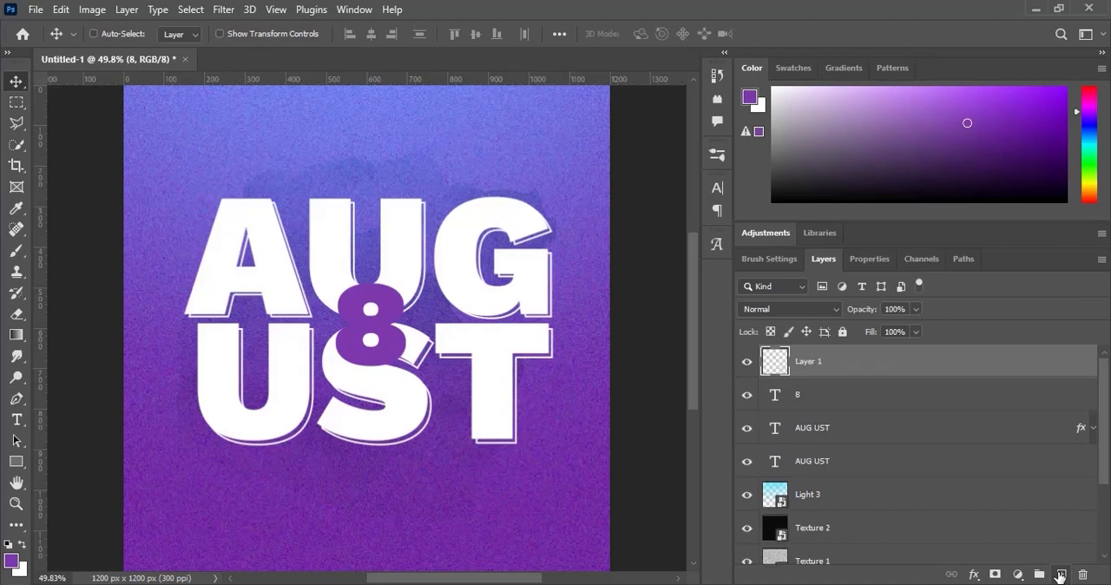
pyautogui.click(18, 420)
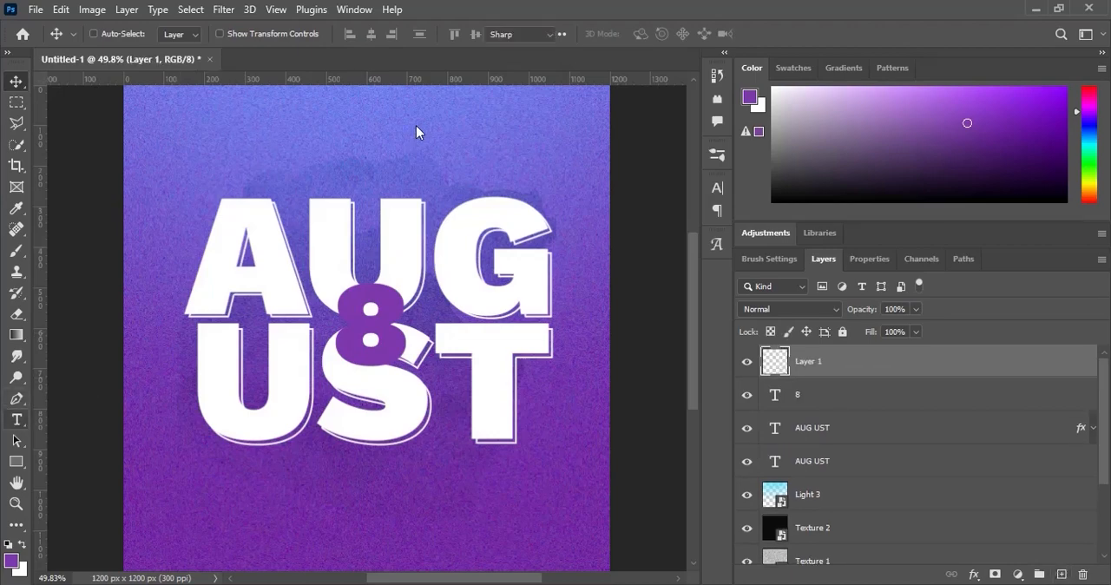
pyautogui.click(317, 164)
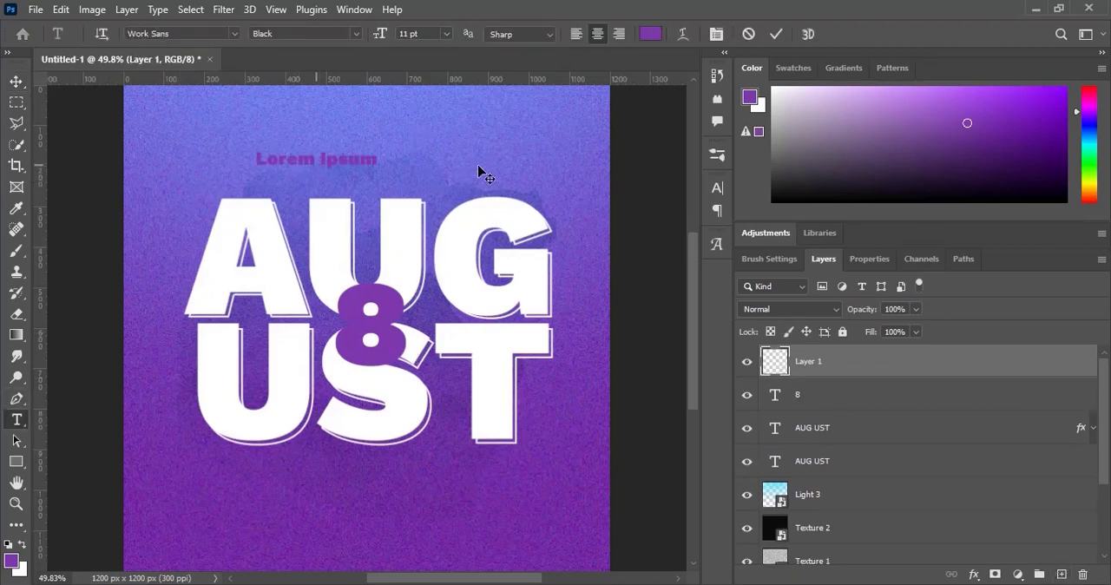
pyautogui.click(353, 33)
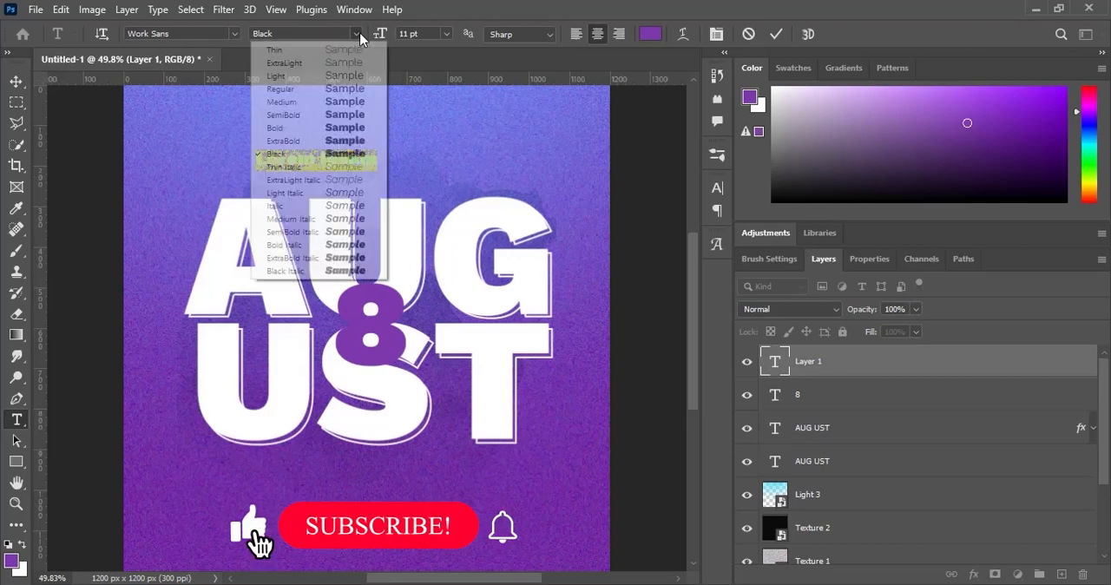
pyautogui.click(302, 102)
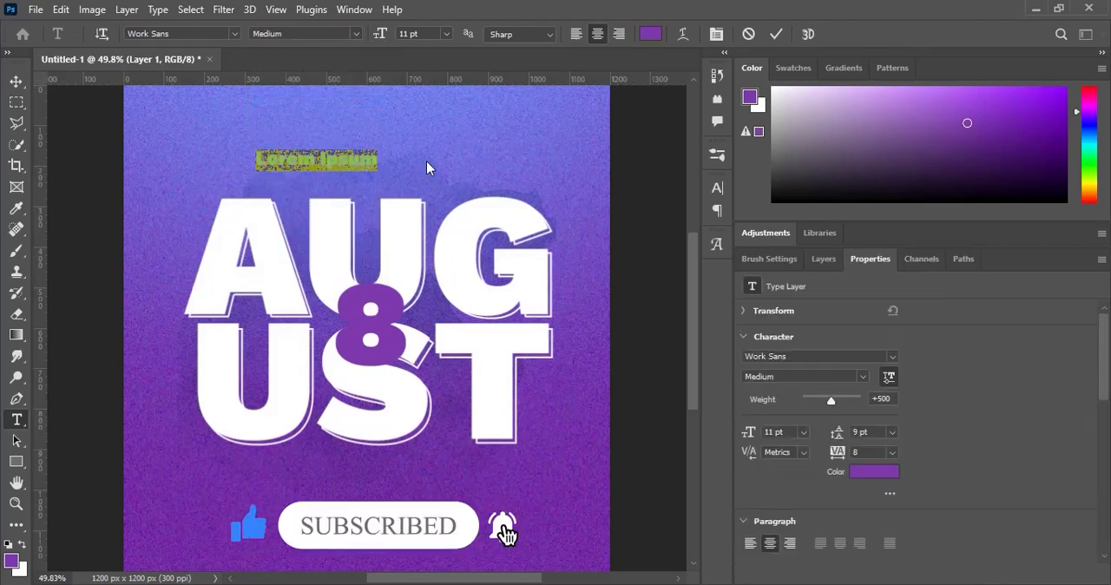
pyautogui.write('W')
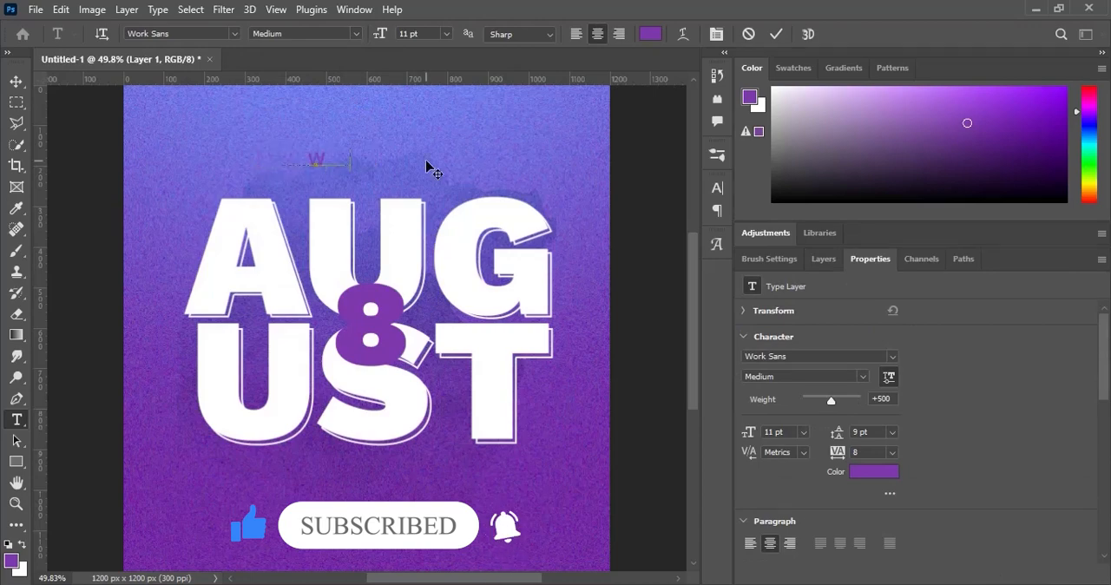
pyautogui.write('ELCOME TO')
# - Colour the whole WELCOME TO text white (ffffff) and commit the edit
pyautogui.hotkey('ctrl', 'a')
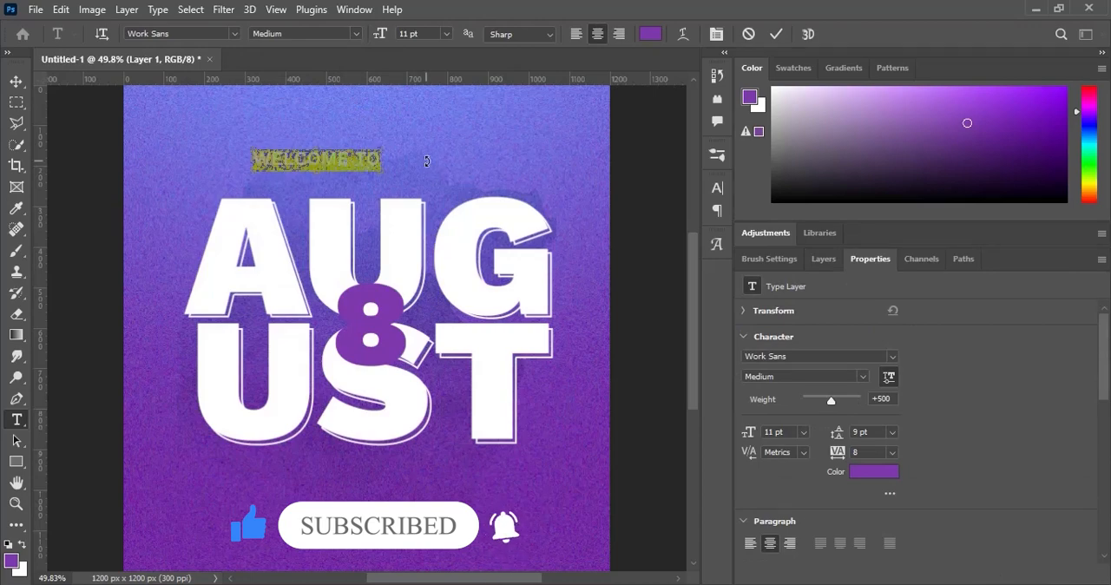
pyautogui.click(650, 34)
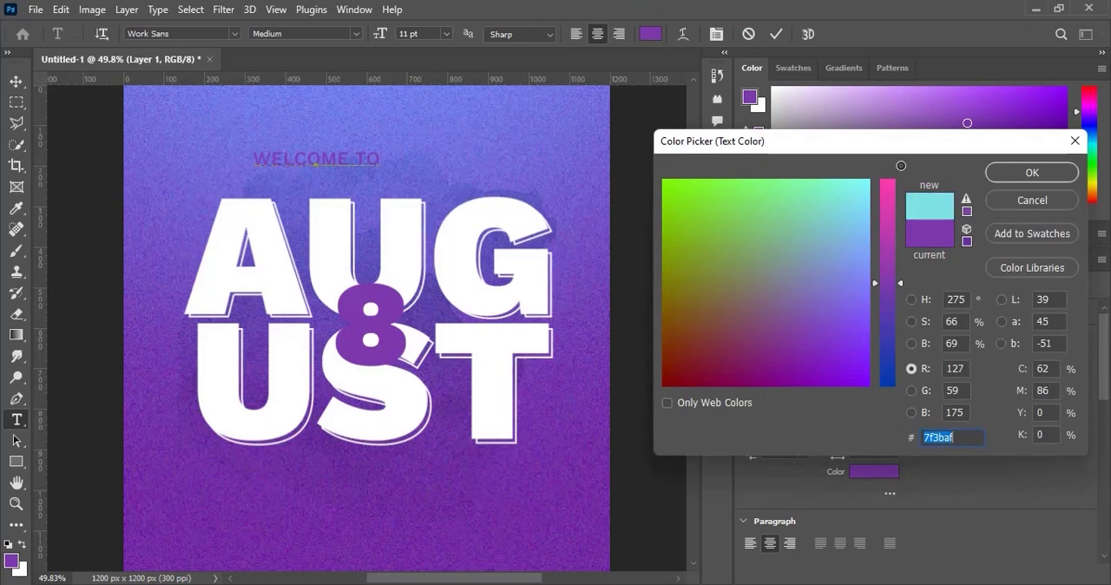
pyautogui.write('ffffff')
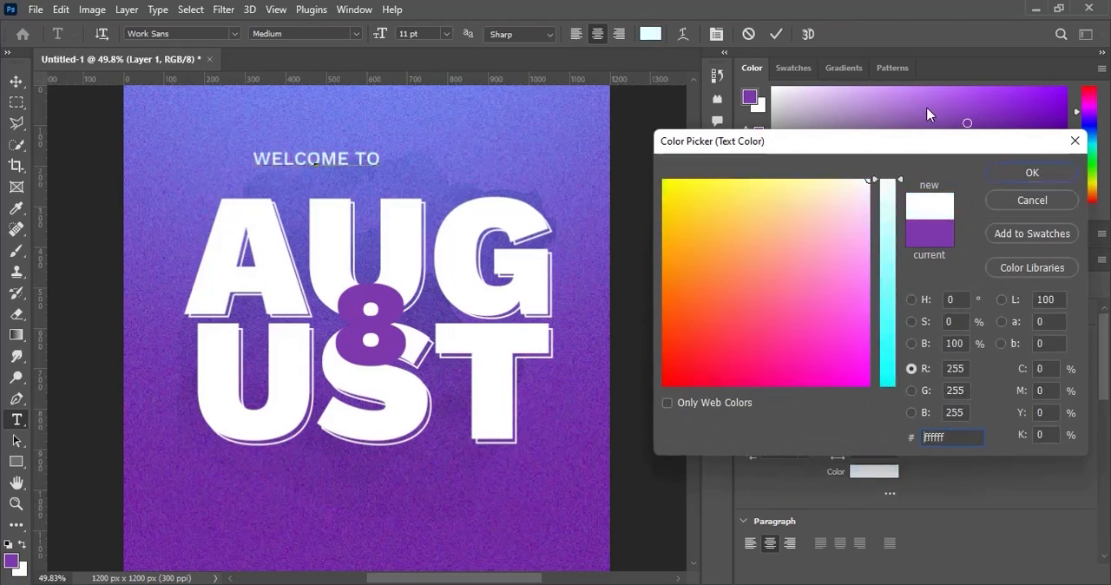
pyautogui.press('Return')
pyautogui.click(775, 34)
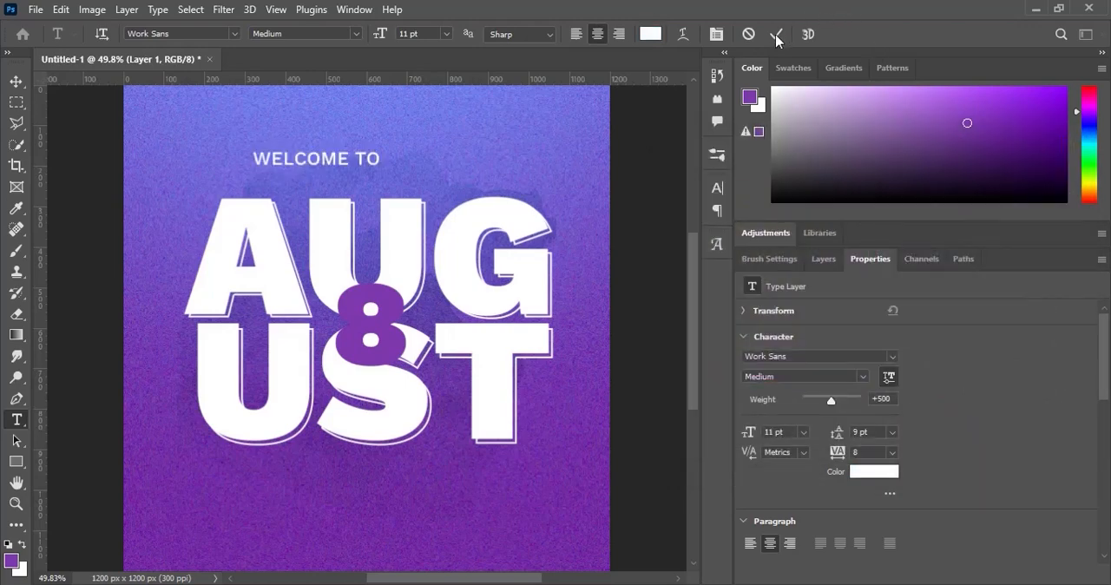
# - Centre WELCOME TO horizontally on the canvas, then move it down to sit just above the AUG lettering
pyautogui.hotkey('ctrl', 'a')
pyautogui.click(16, 80)
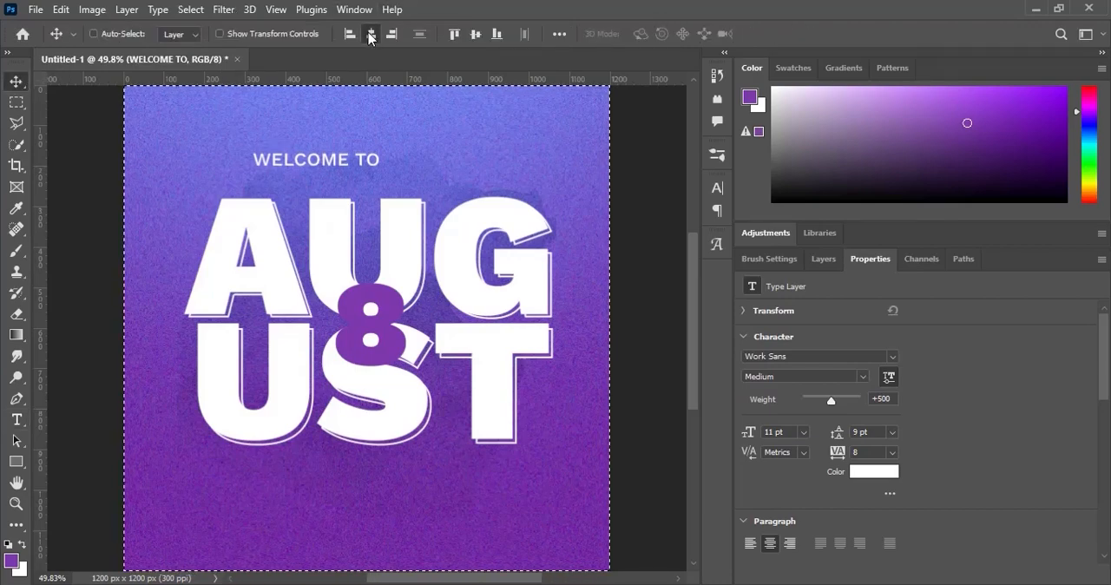
pyautogui.click(370, 34)
pyautogui.press('ctrl')
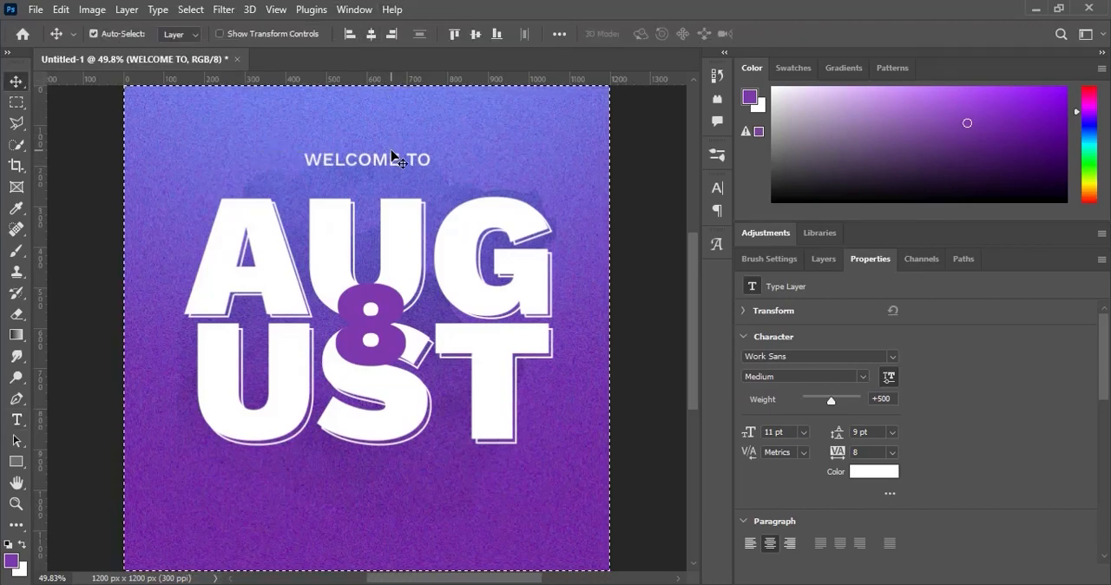
pyautogui.moveTo(412, 163); pyautogui.dragTo(416, 187)
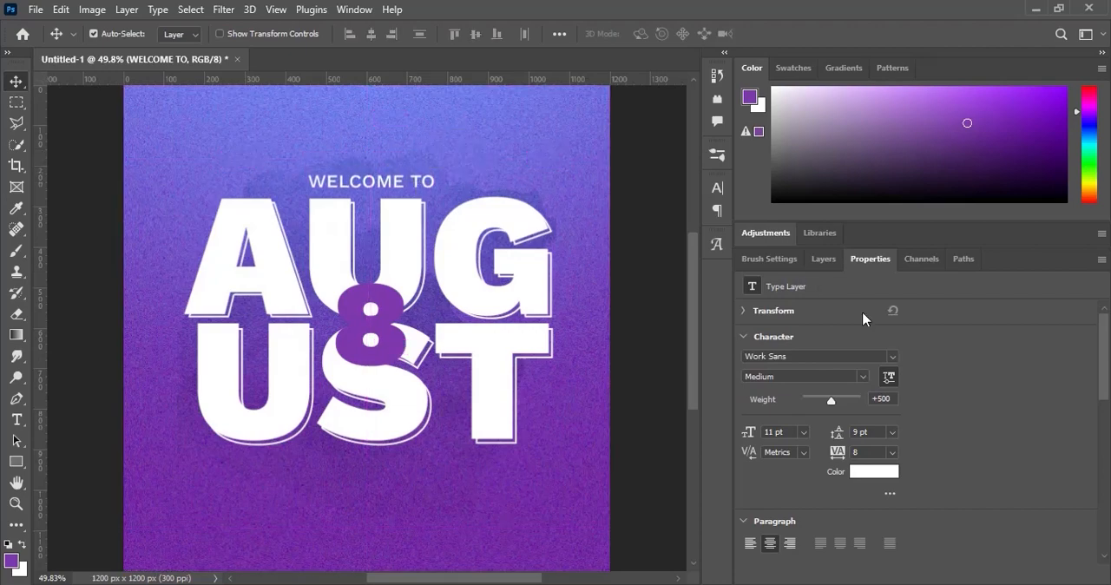
# - Group the WELCOME TO, 8 and both AUG UST layers and centre the group vertically on the canvas
pyautogui.click(820, 259)
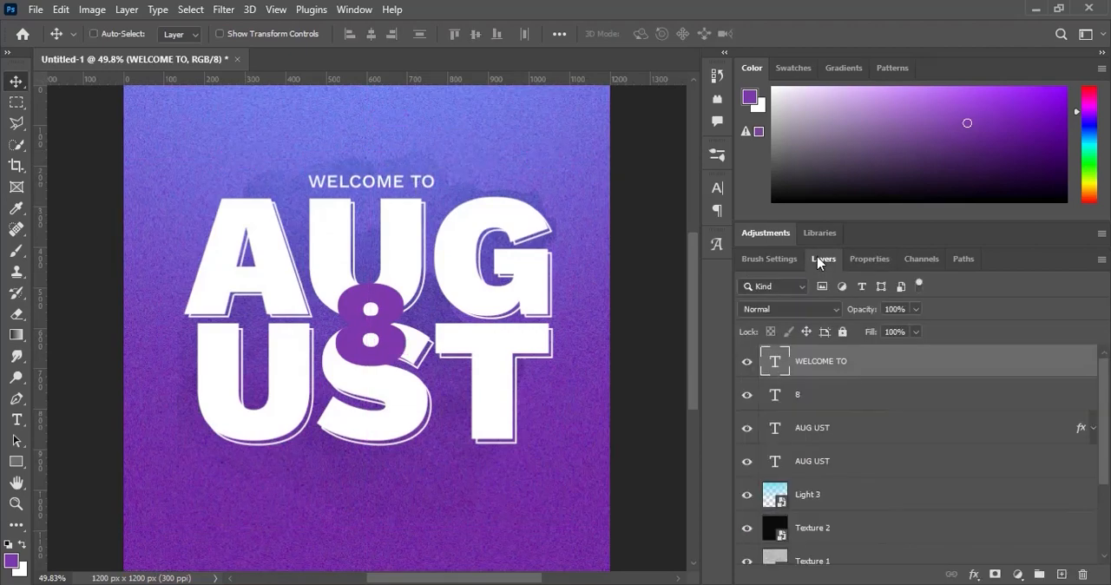
pyautogui.keyDown('shift'); pyautogui.click(827, 466); pyautogui.keyUp('shift')
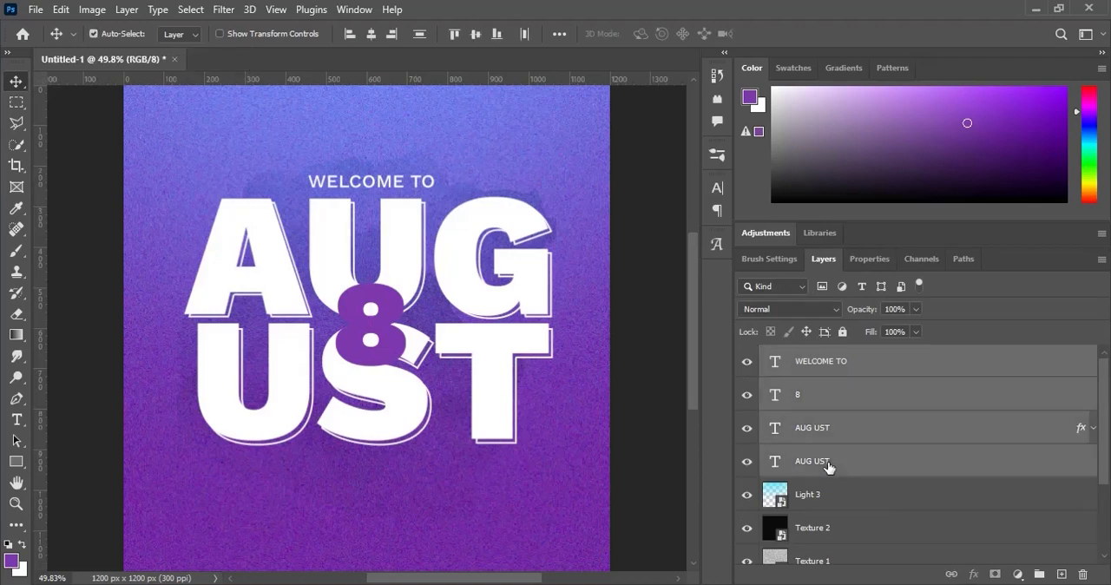
pyautogui.hotkey('ctrl', 'g')
pyautogui.hotkey('ctrl', 'a')
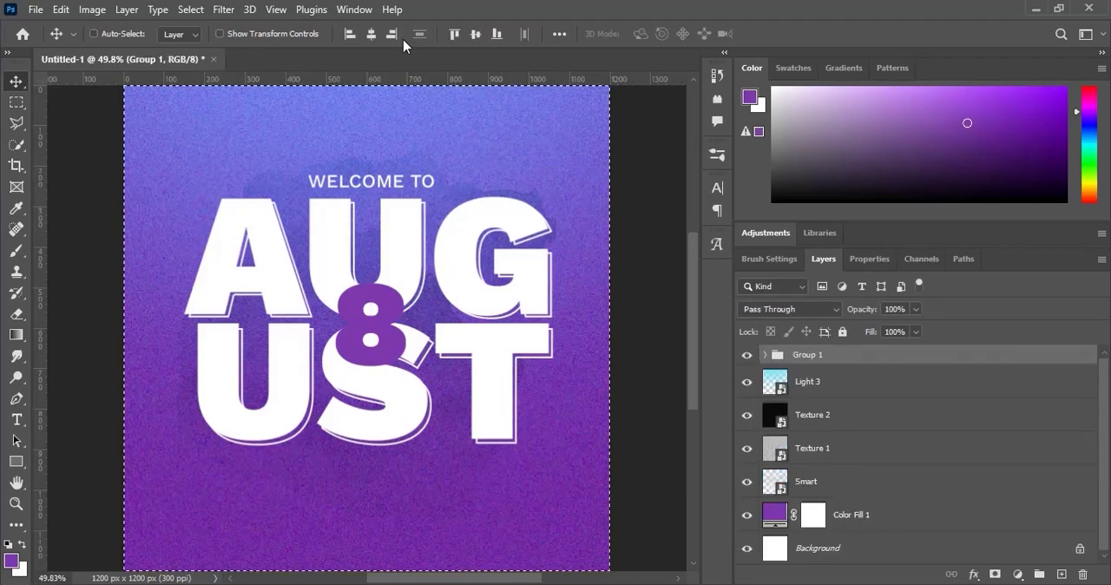
pyautogui.click(474, 35)
pyautogui.hotkey('ctrl', 'd')
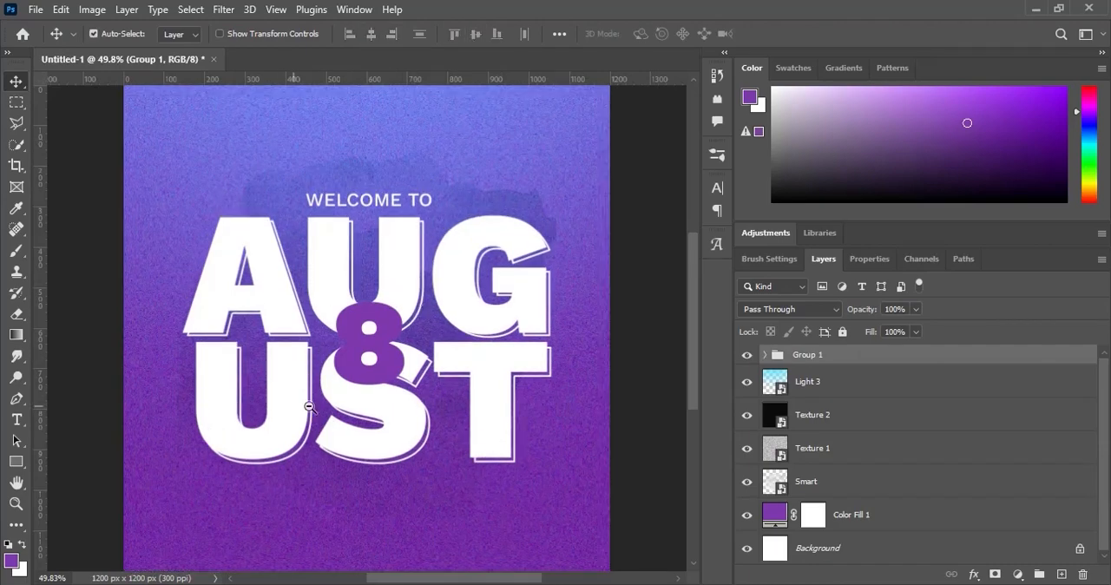
# - Open Socials.png as a separate document and copy its Instagram icon to a new layer
pyautogui.hotkey('ctrl', '-')
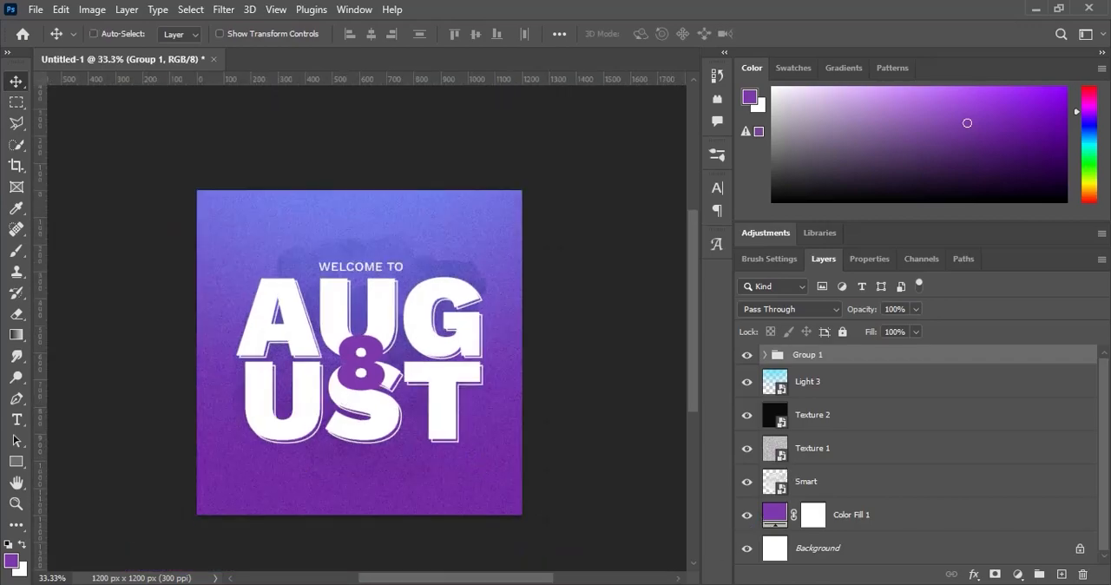
pyautogui.hotkey('alt', 'Tab')
pyautogui.moveTo(593, 204); pyautogui.dragTo(674, 21)
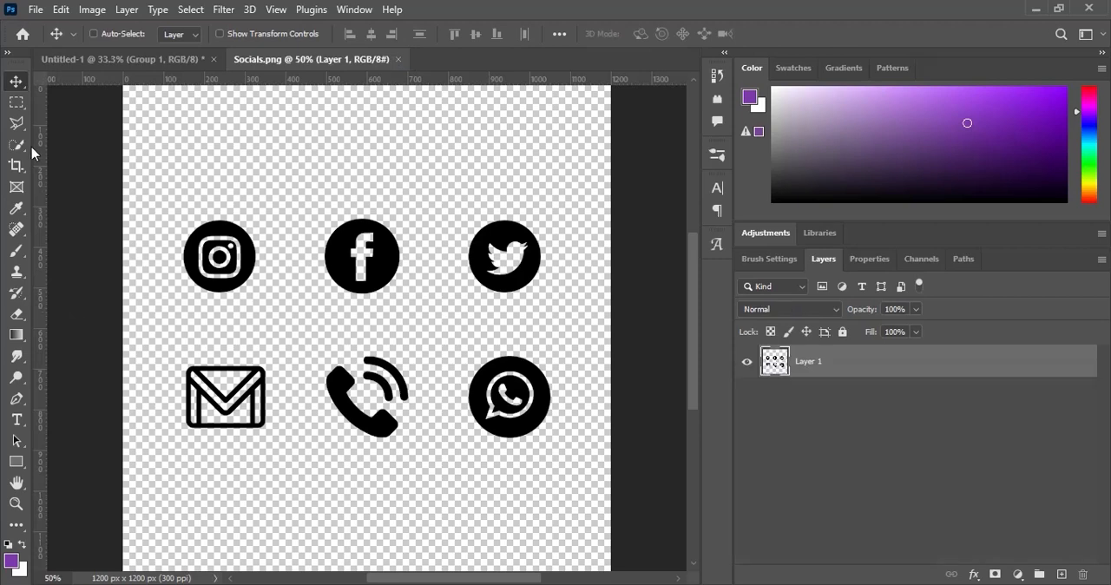
pyautogui.click(16, 101)
pyautogui.moveTo(176, 203); pyautogui.dragTo(267, 300)
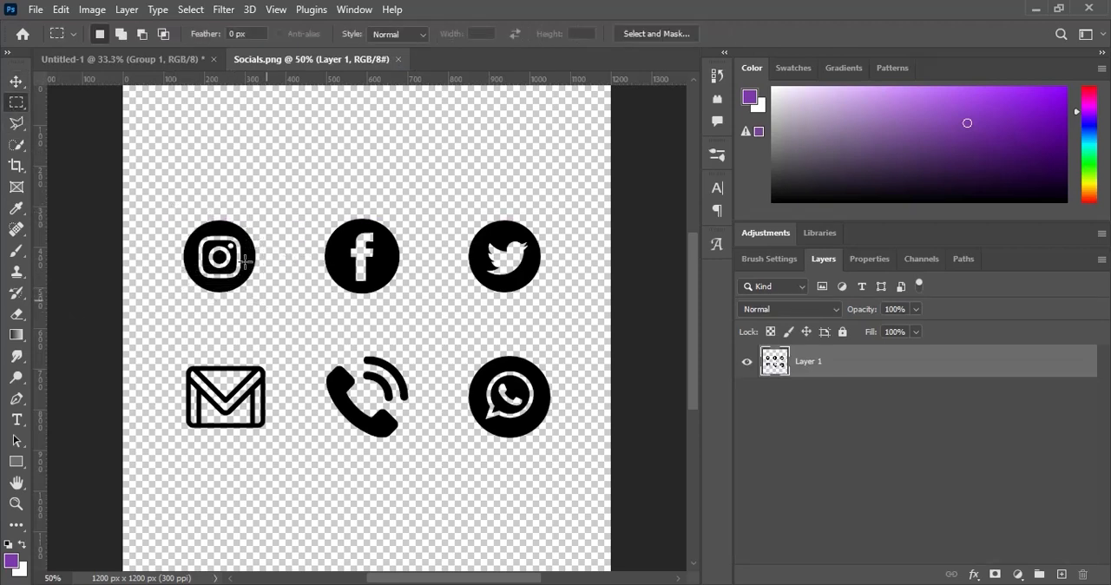
pyautogui.rightClick(245, 257)
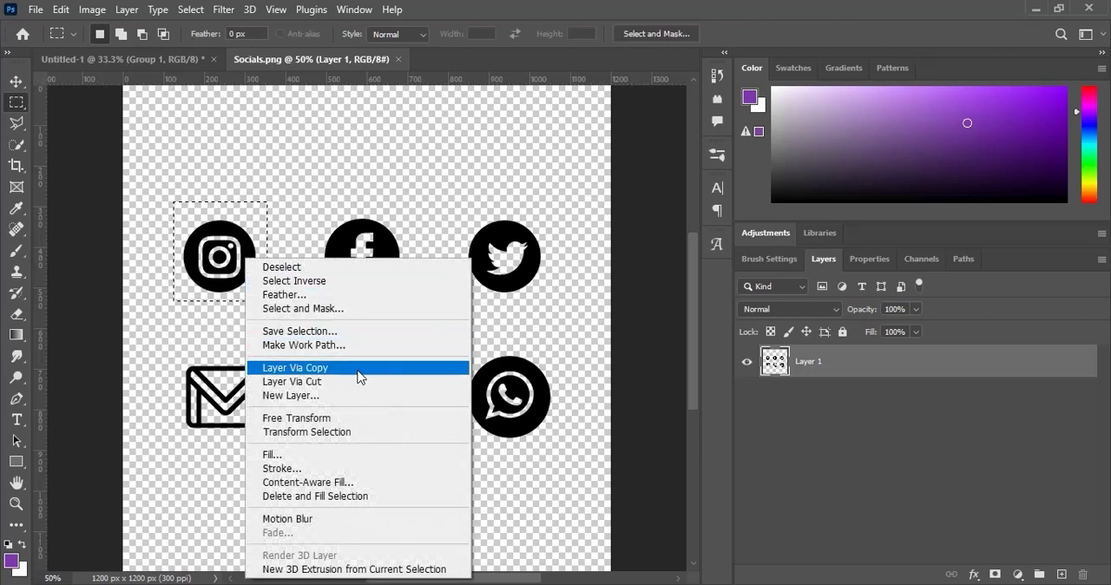
pyautogui.click(351, 368)
# - Bring the copied Instagram icon layer into the flyer document and place it below the UST lettering
pyautogui.click(19, 84)
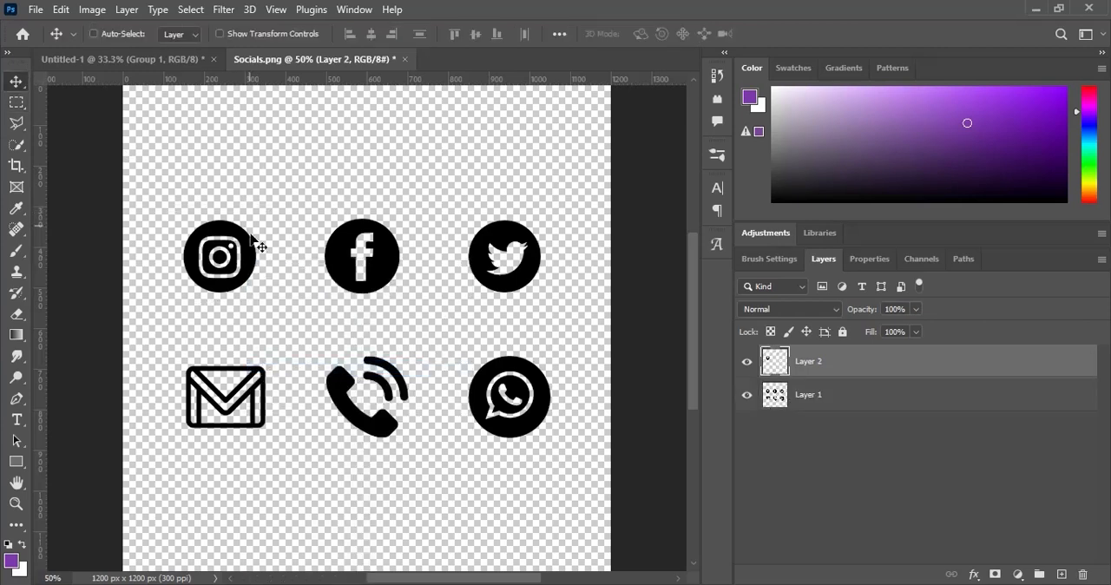
pyautogui.moveTo(258, 240); pyautogui.dragTo(271, 278)
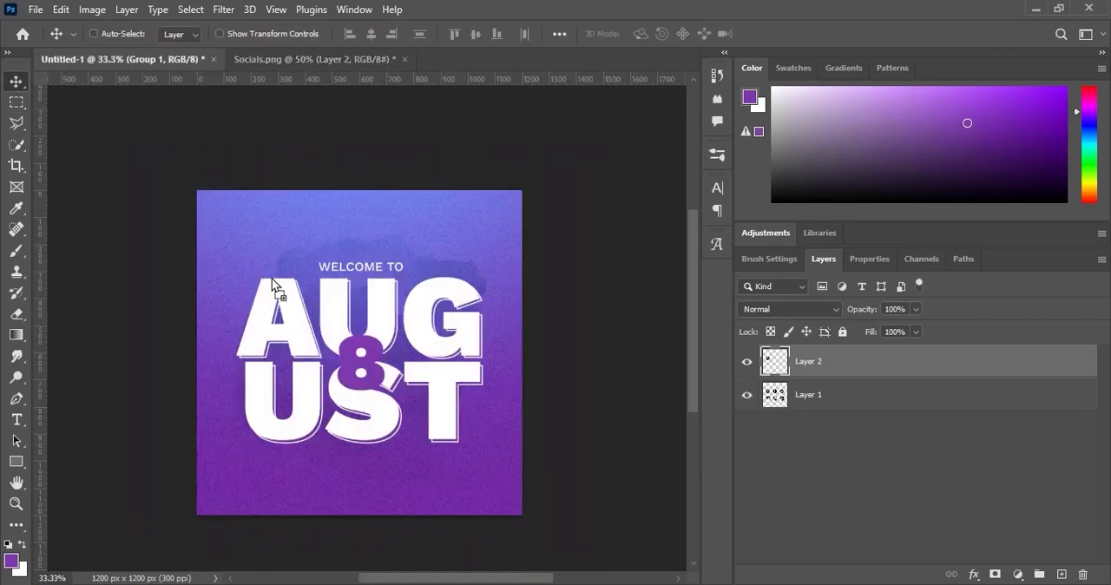
pyautogui.moveTo(341, 461); pyautogui.dragTo(349, 457)
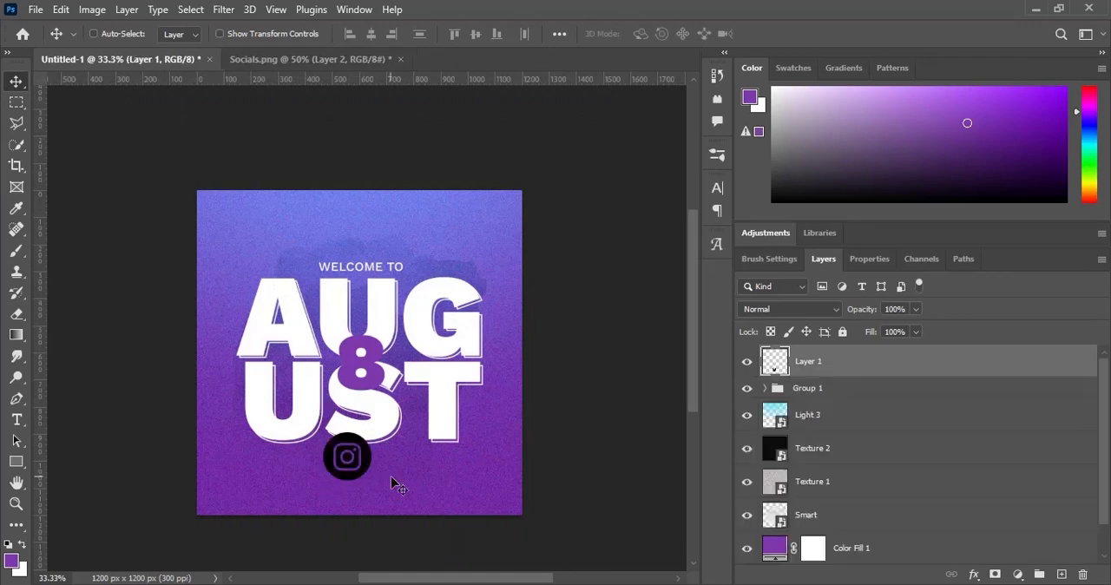
# - Scale the Instagram icon down to roughly a third of its size and position it below the lettering, left of centre
pyautogui.press('ctrl')
pyautogui.hotkey('ctrl', 't')
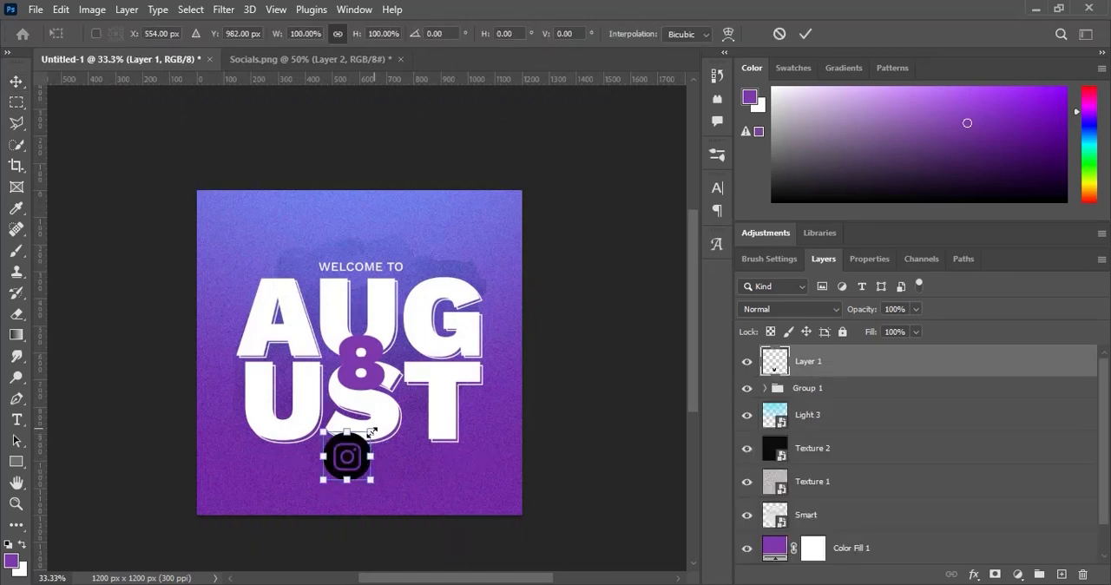
pyautogui.moveTo(371, 432); pyautogui.dragTo(314, 489)
pyautogui.press('Return')
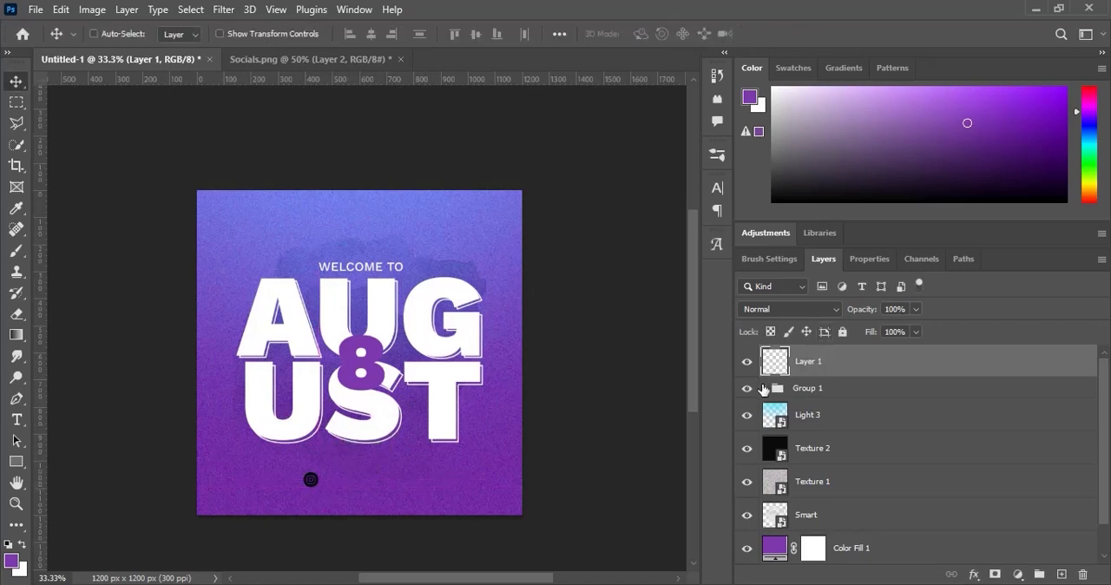
# - Duplicate the WELCOME TO layer, take the copy out of the group and place it beside the Instagram icon
pyautogui.click(764, 388)
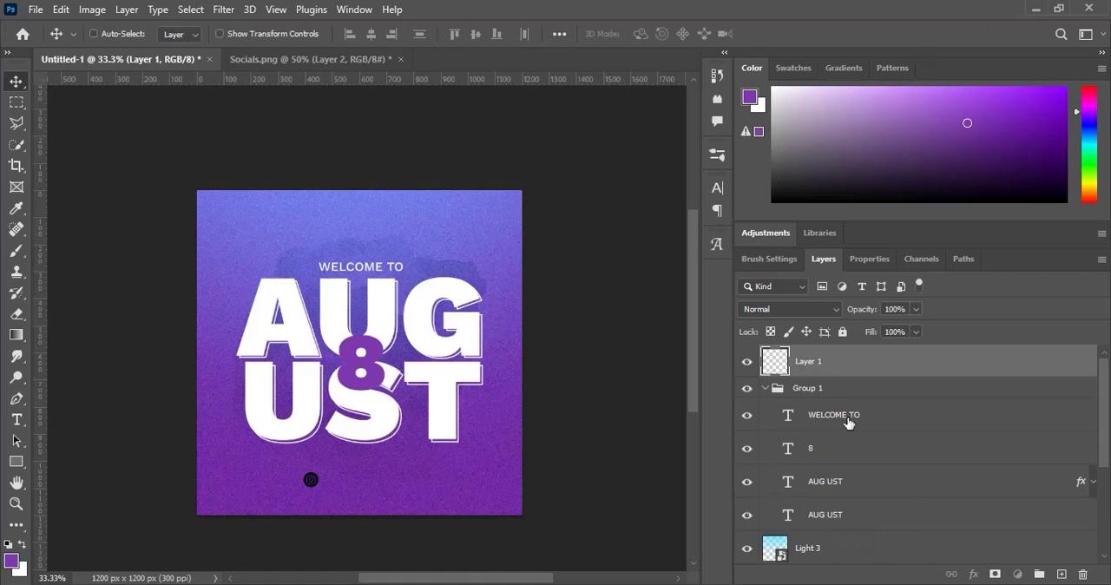
pyautogui.click(849, 422)
pyautogui.hotkey('ctrl', 'j')
pyautogui.moveTo(849, 422); pyautogui.dragTo(843, 373)
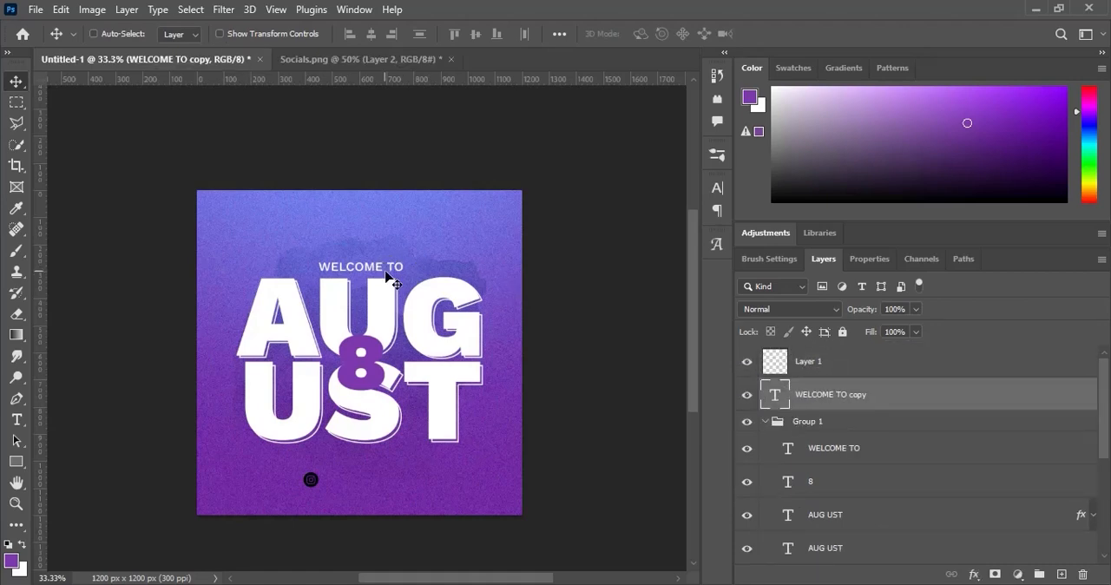
pyautogui.moveTo(387, 276); pyautogui.dragTo(389, 488)
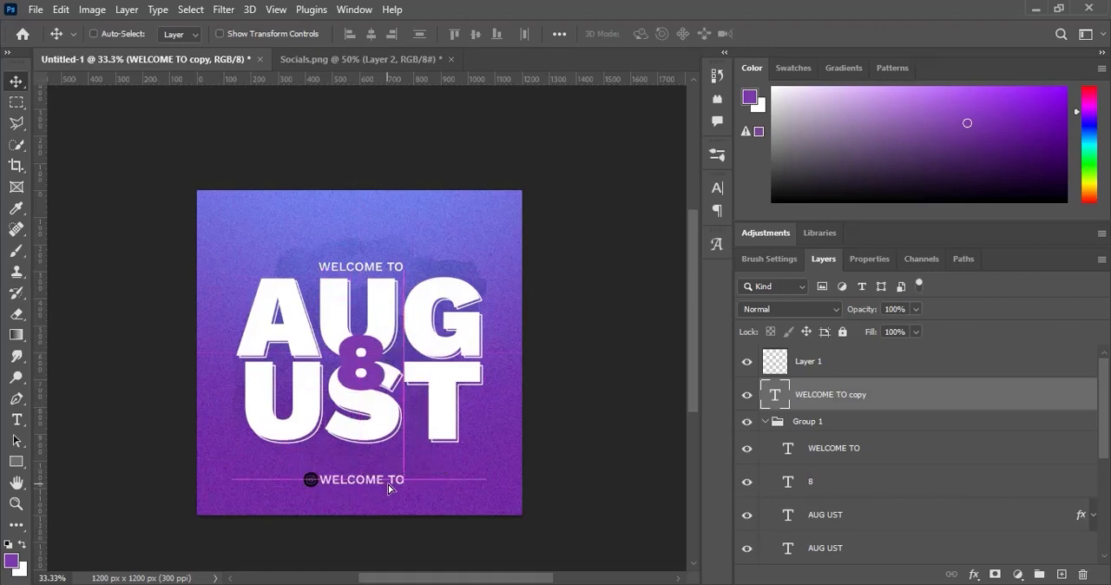
# - Replace the copied text with INNOVATIVECOLLECTIONS and move it to just right of the Instagram icon
pyautogui.doubleClick(775, 394)
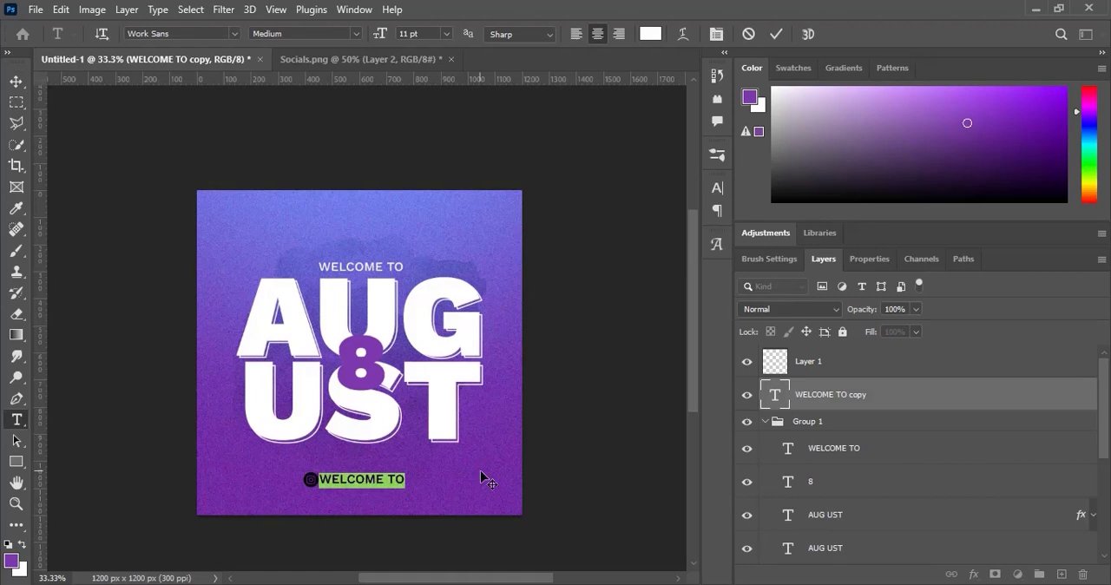
pyautogui.press('BackSpace')
pyautogui.write('INN')
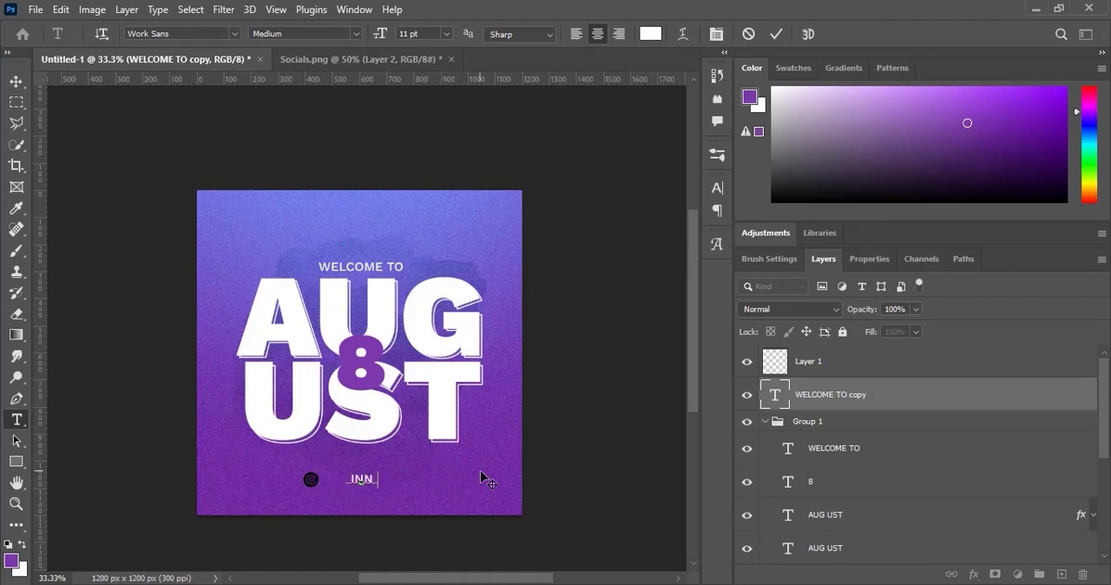
pyautogui.write('OVATIVECOLLECT')
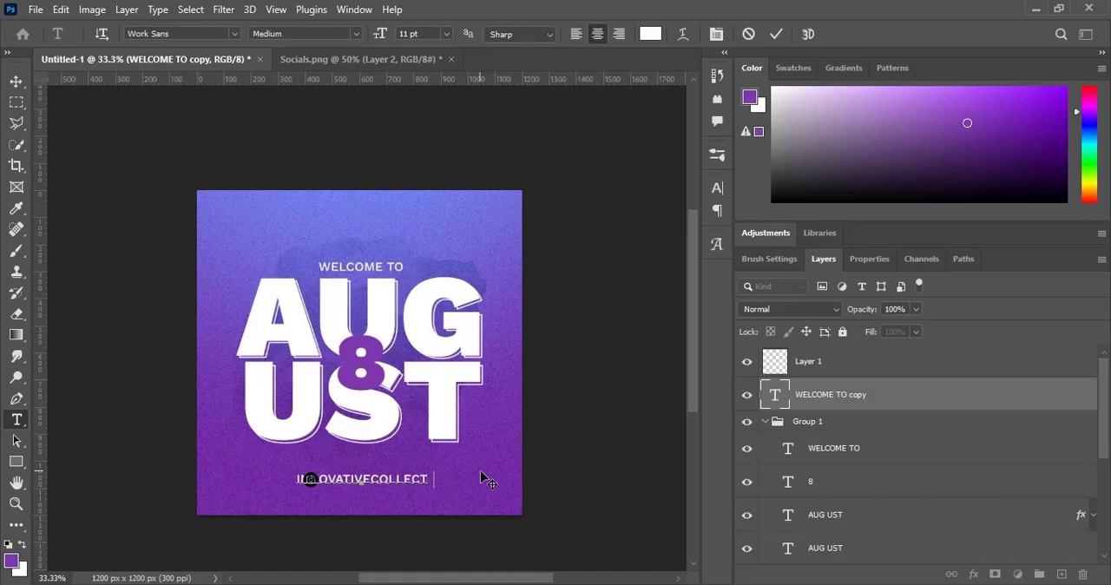
pyautogui.write('IONS')
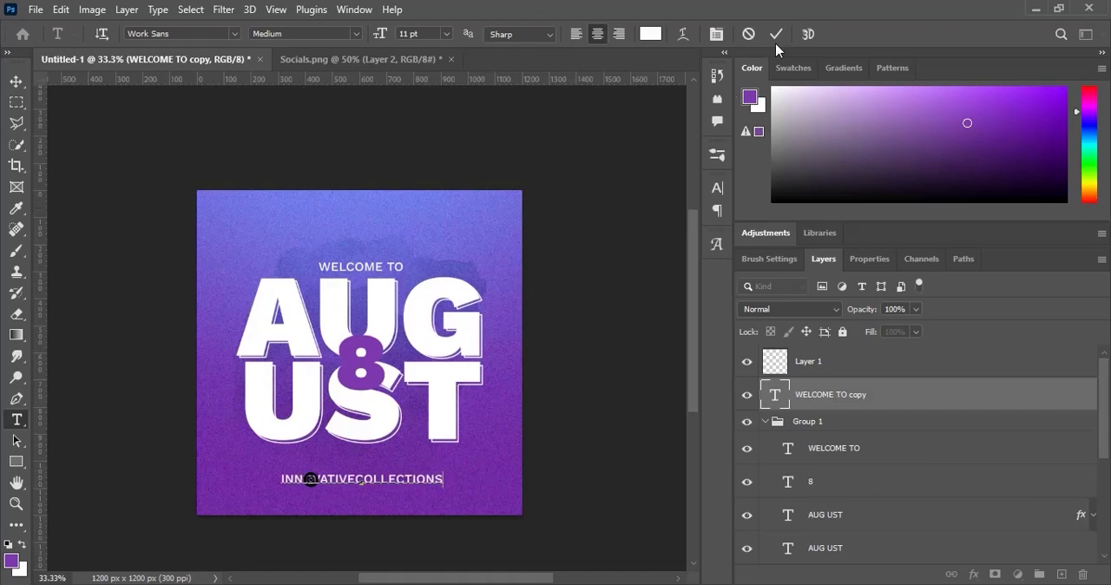
pyautogui.click(776, 34)
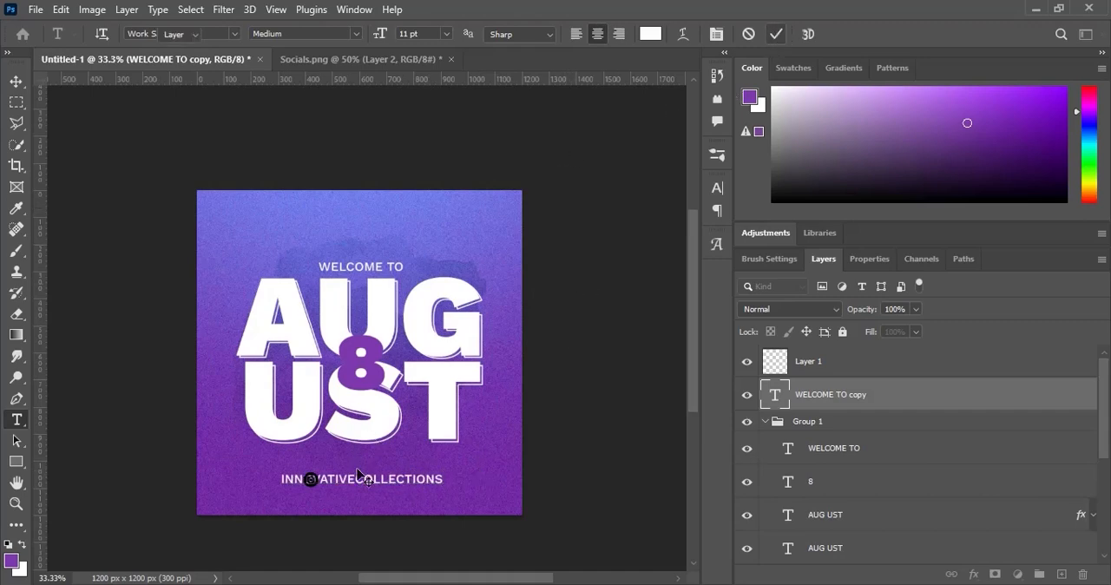
pyautogui.moveTo(357, 474); pyautogui.dragTo(398, 475)
pyautogui.press('v')
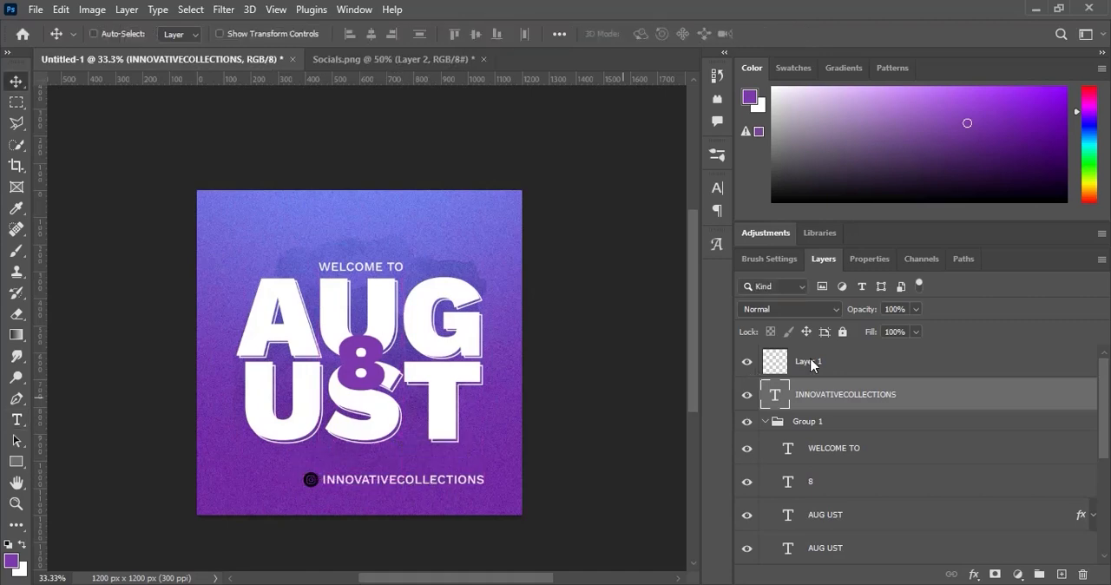
# - Nudge the INNOVATIVECOLLECTIONS text slightly closer to the Instagram icon and group the text and icon layers together
pyautogui.press('Left')
pyautogui.press('Left')
pyautogui.press('Left')
pyautogui.press('Left')
pyautogui.press('Left')
pyautogui.press('Left')
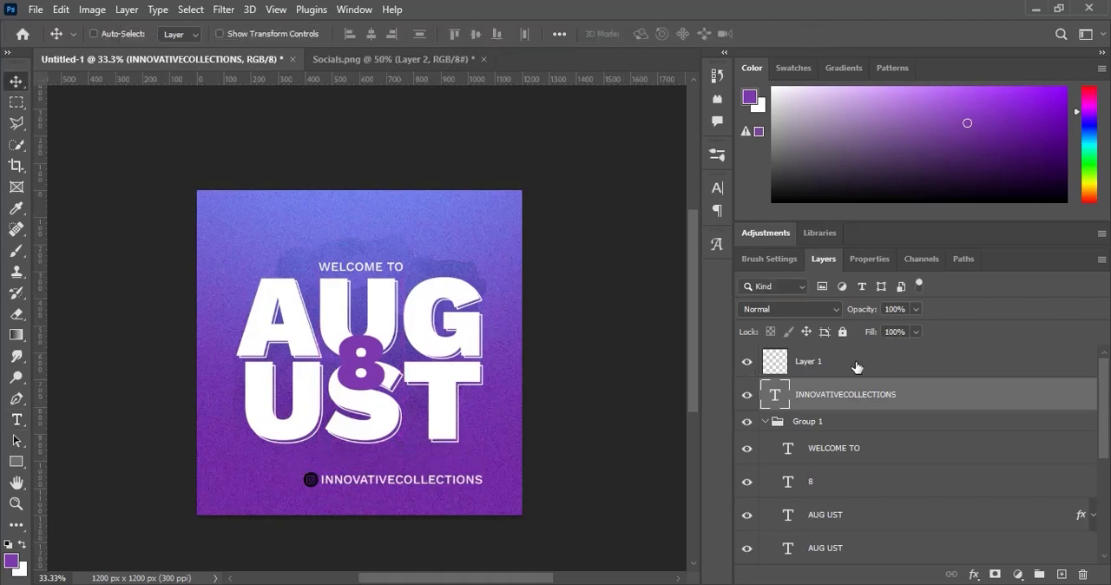
pyautogui.keyDown('shift'); pyautogui.click(868, 361); pyautogui.keyUp('shift')
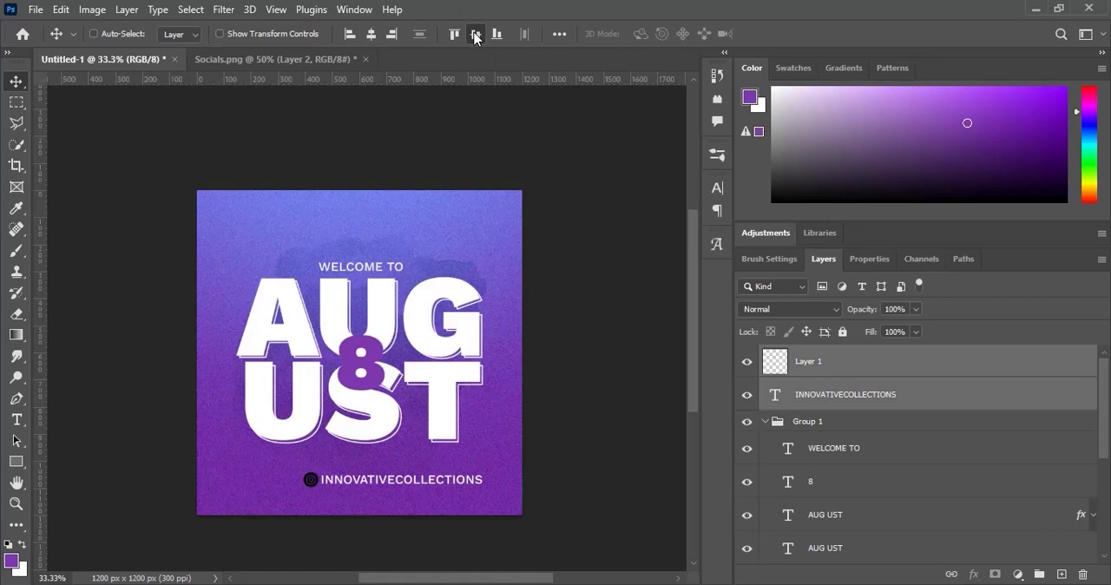
pyautogui.hotkey('ctrl', 'g')
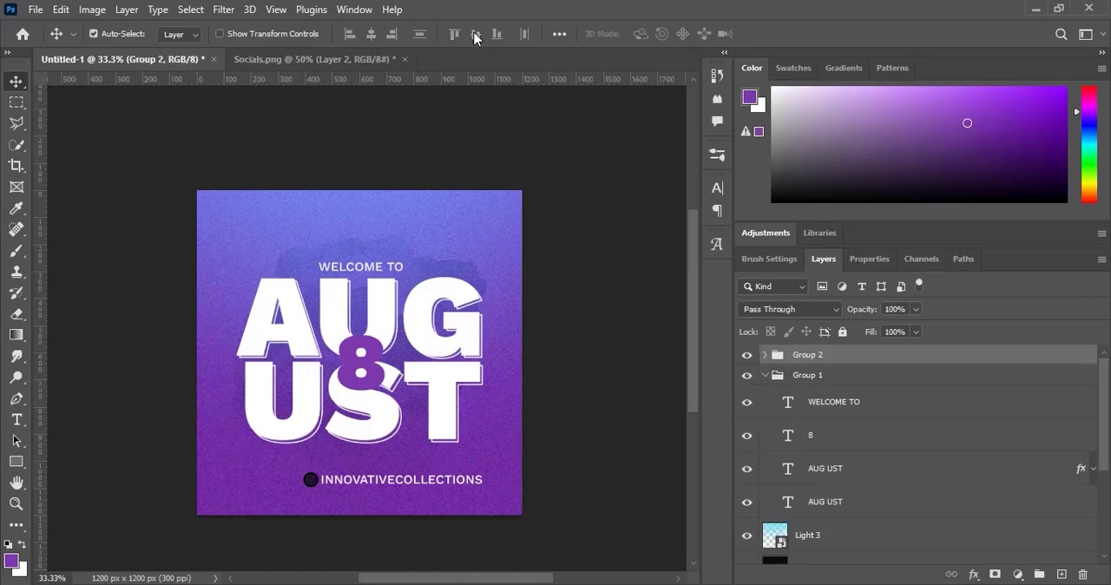
# - Centre the Instagram handle group horizontally on the whole canvas and clear the selection
pyautogui.hotkey('ctrl', 'a')
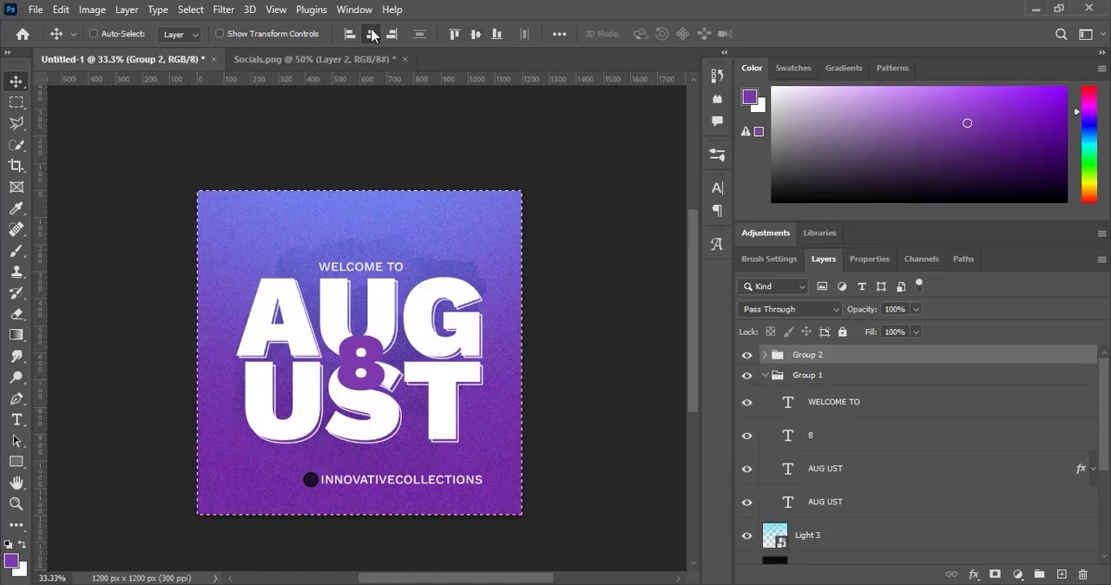
pyautogui.click(371, 34)
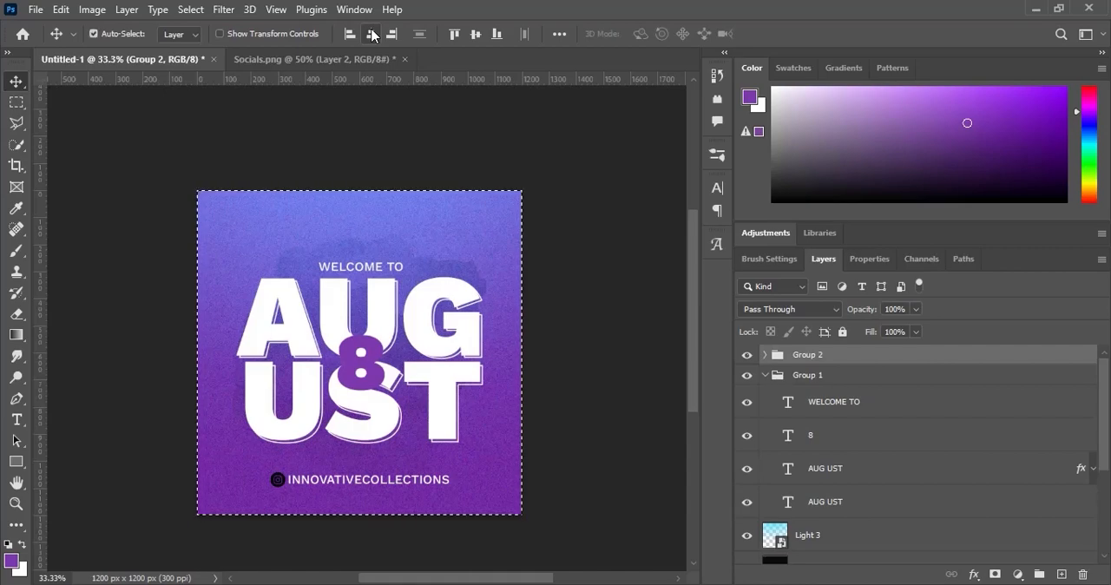
pyautogui.hotkey('ctrl', 'd')
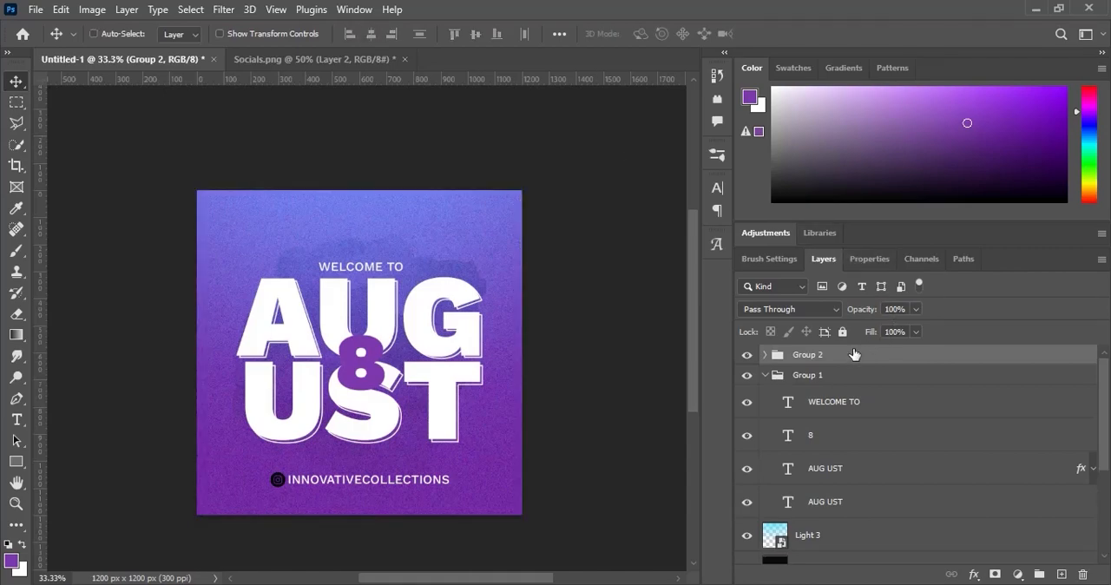
# - Apply a white (ffffff) Color Overlay at 100% opacity, Normal blend mode, to the Instagram handle group
pyautogui.rightClick(854, 354)
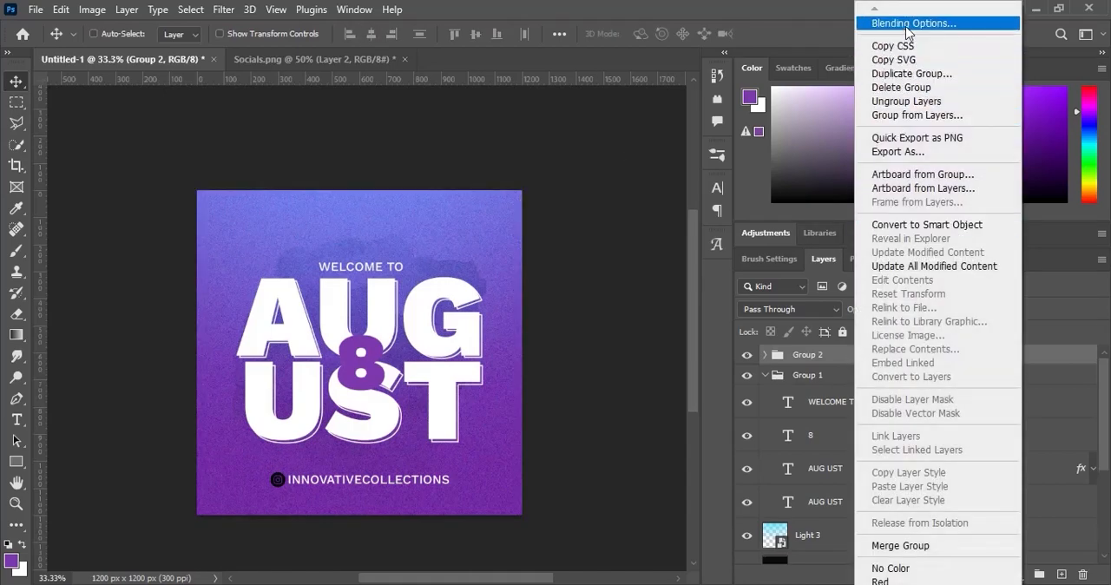
pyautogui.click(905, 24)
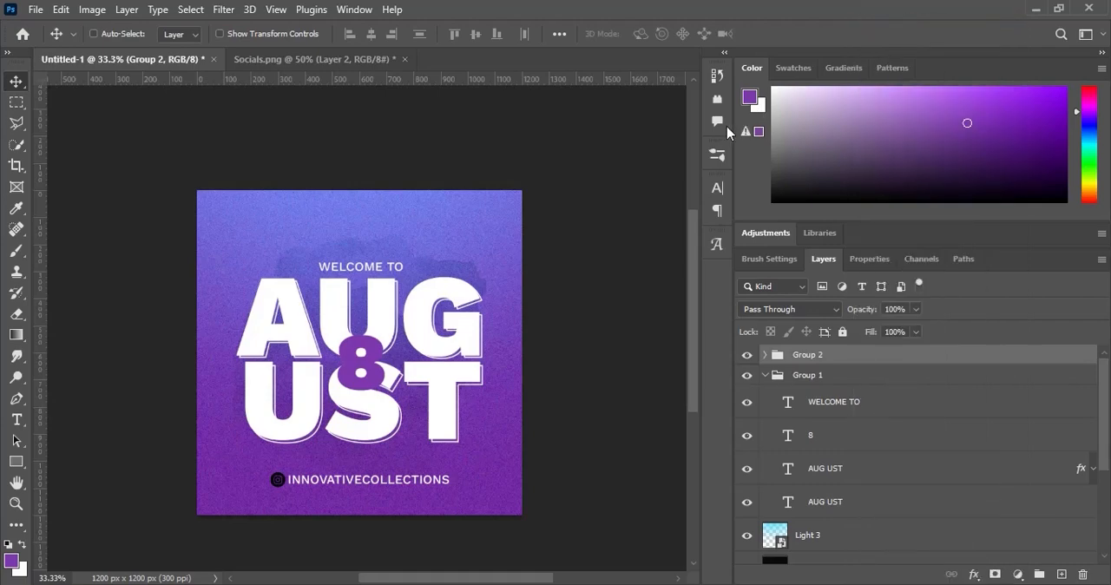
pyautogui.click(491, 297)
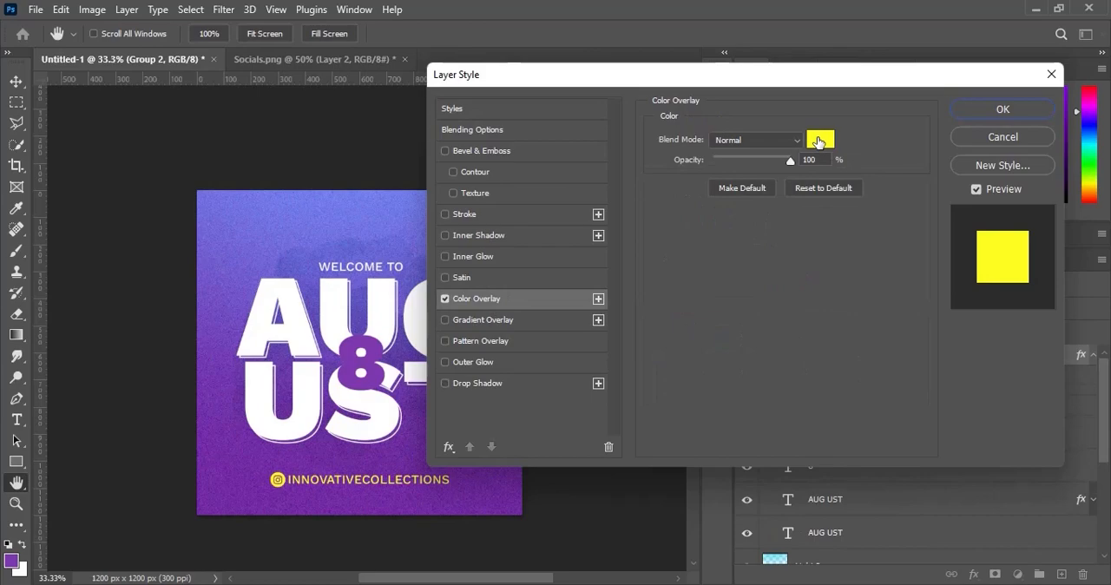
pyautogui.click(819, 142)
pyautogui.click(869, 180)
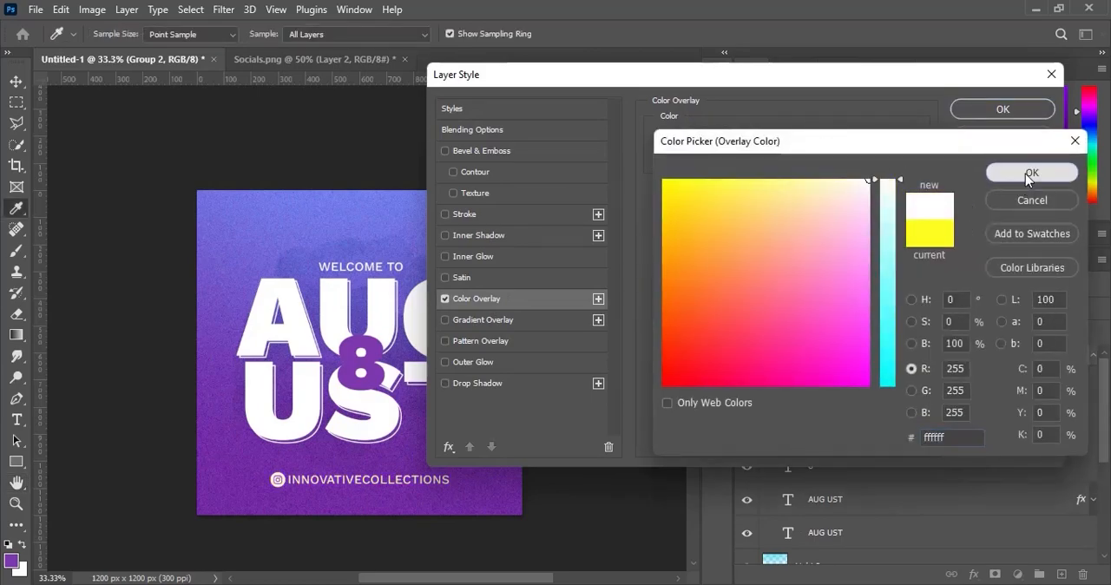
pyautogui.click(1029, 174)
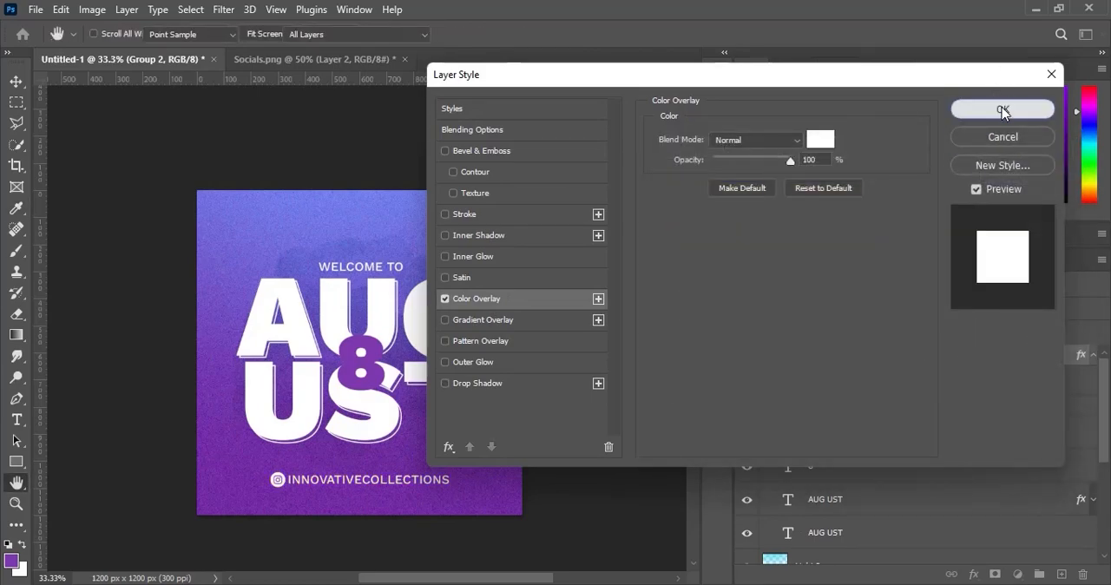
pyautogui.click(1002, 113)
# - Scale the Instagram handle group down to roughly 60% of its size, keeping it centred below the UST lettering
pyautogui.hotkey('ctrl', 't')
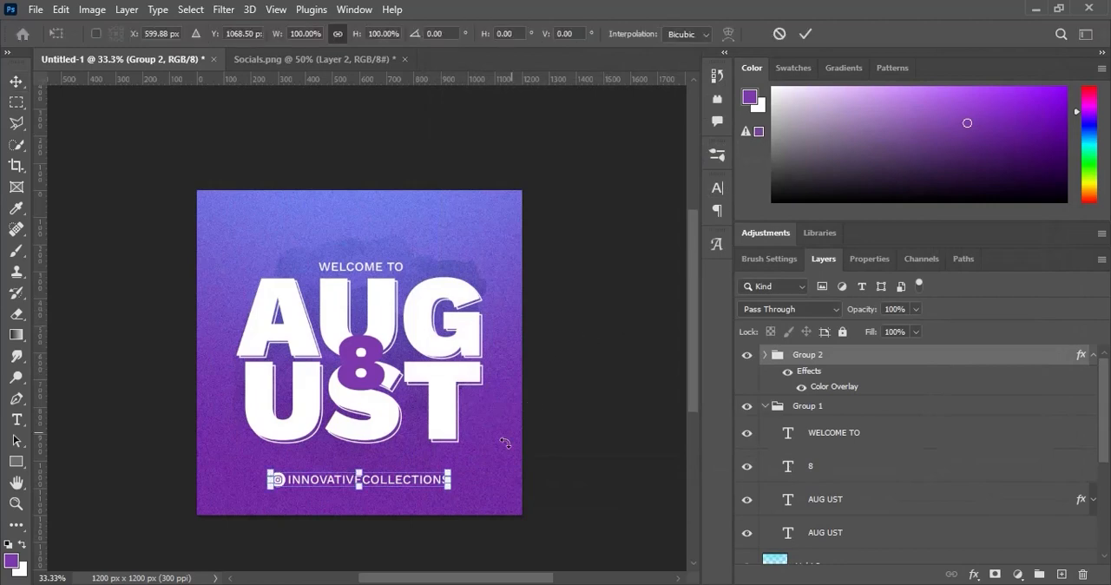
pyautogui.moveTo(448, 471); pyautogui.dragTo(414, 475)
pyautogui.press('Return')
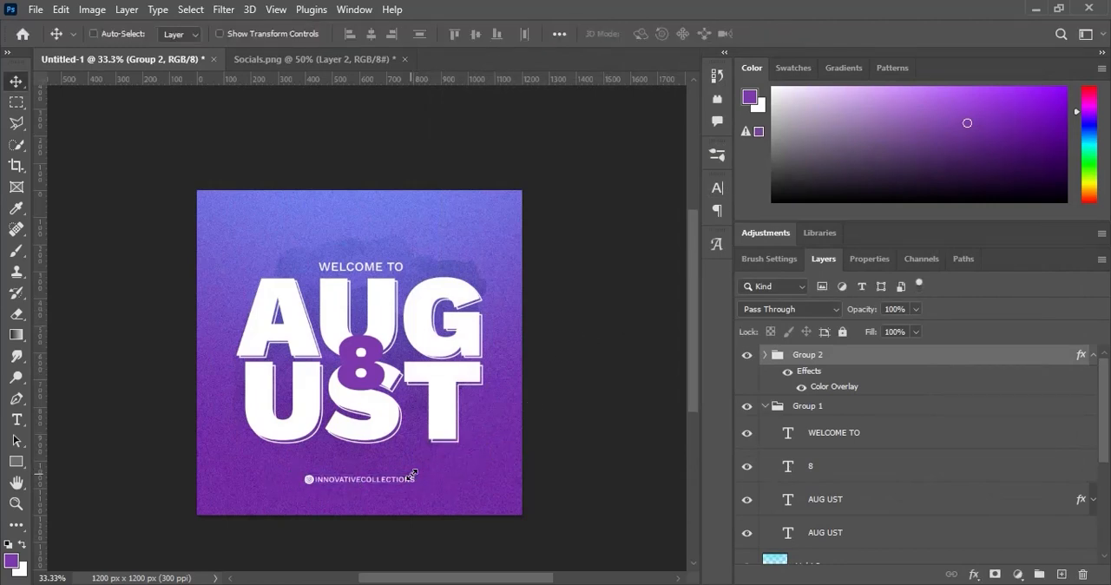